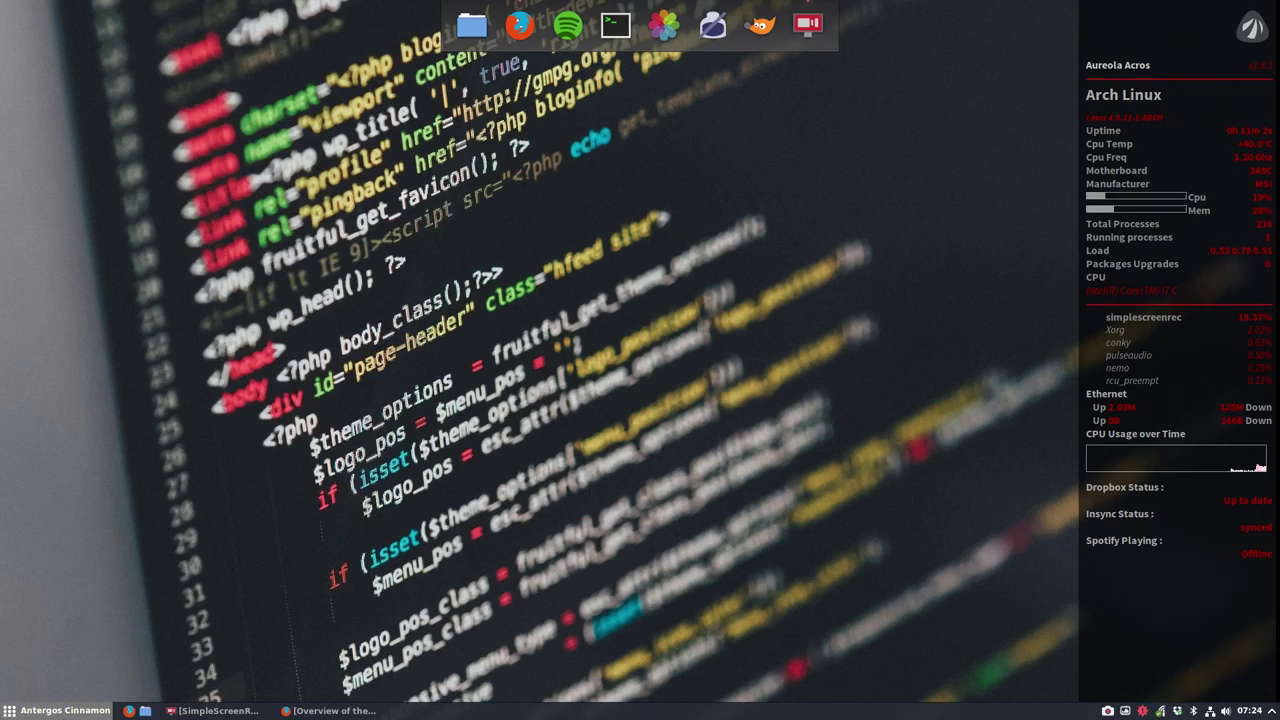
Check the installed conky version (1.10.6) with conky --version in a terminal, then close it
{"action": "left_click", "coordinate": [55, 710]}
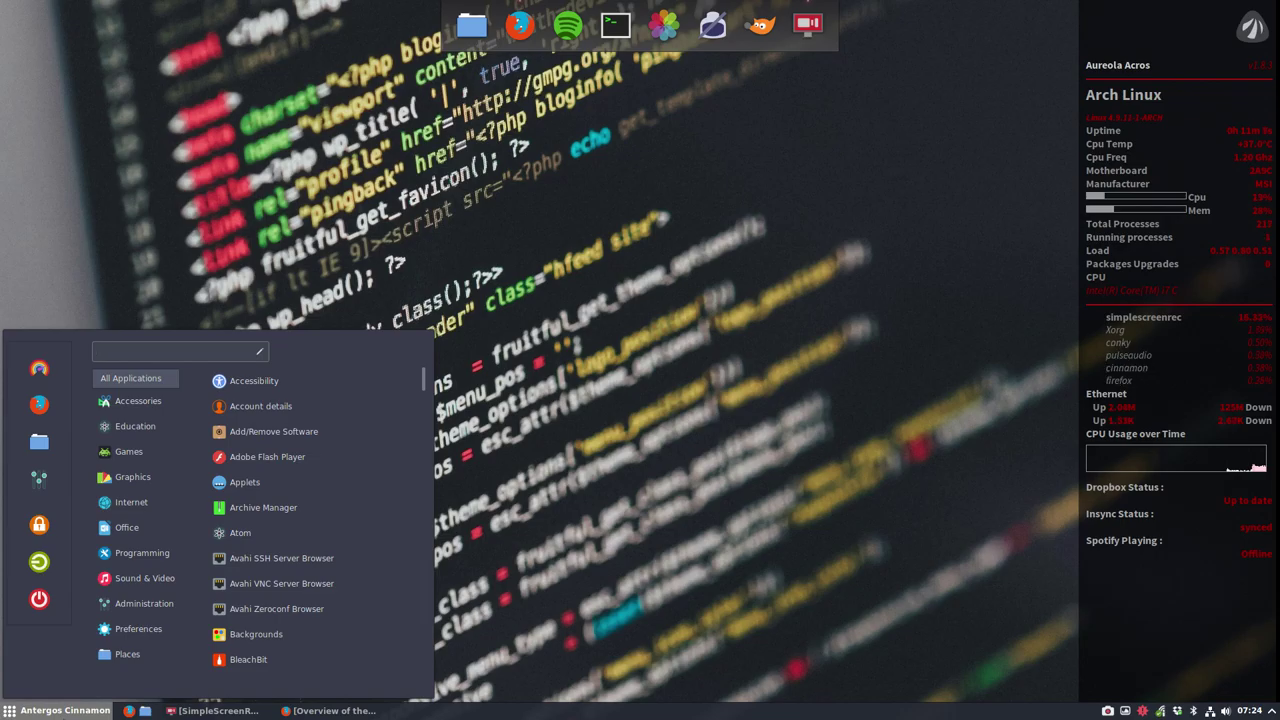
{"action": "left_click", "coordinate": [628, 355]}
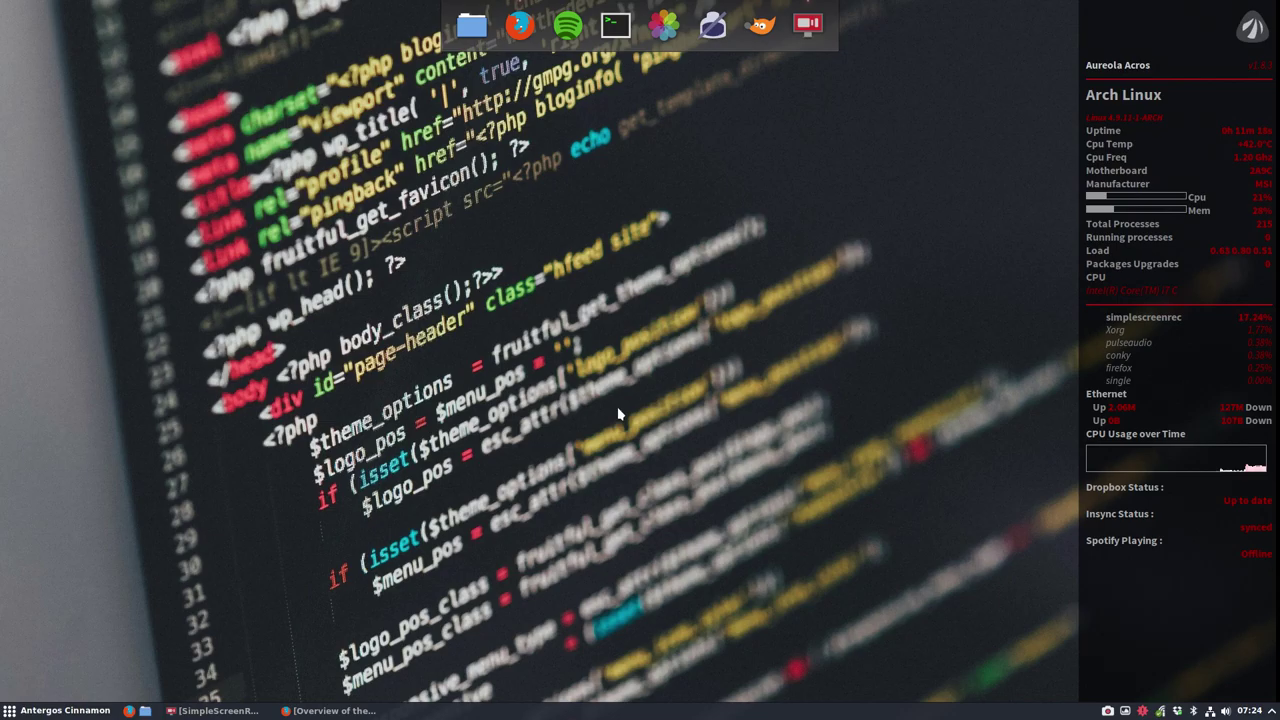
{"action": "left_click", "coordinate": [618, 32]}
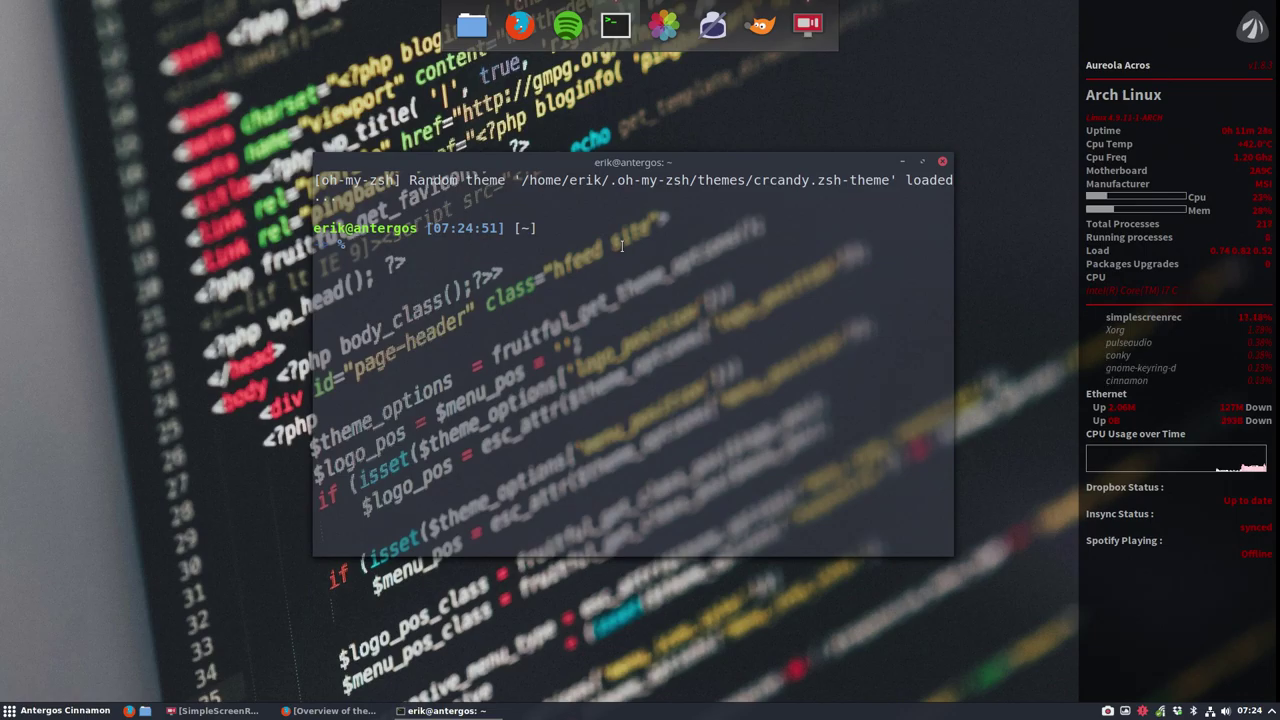
{"action": "type", "text": "conky "}
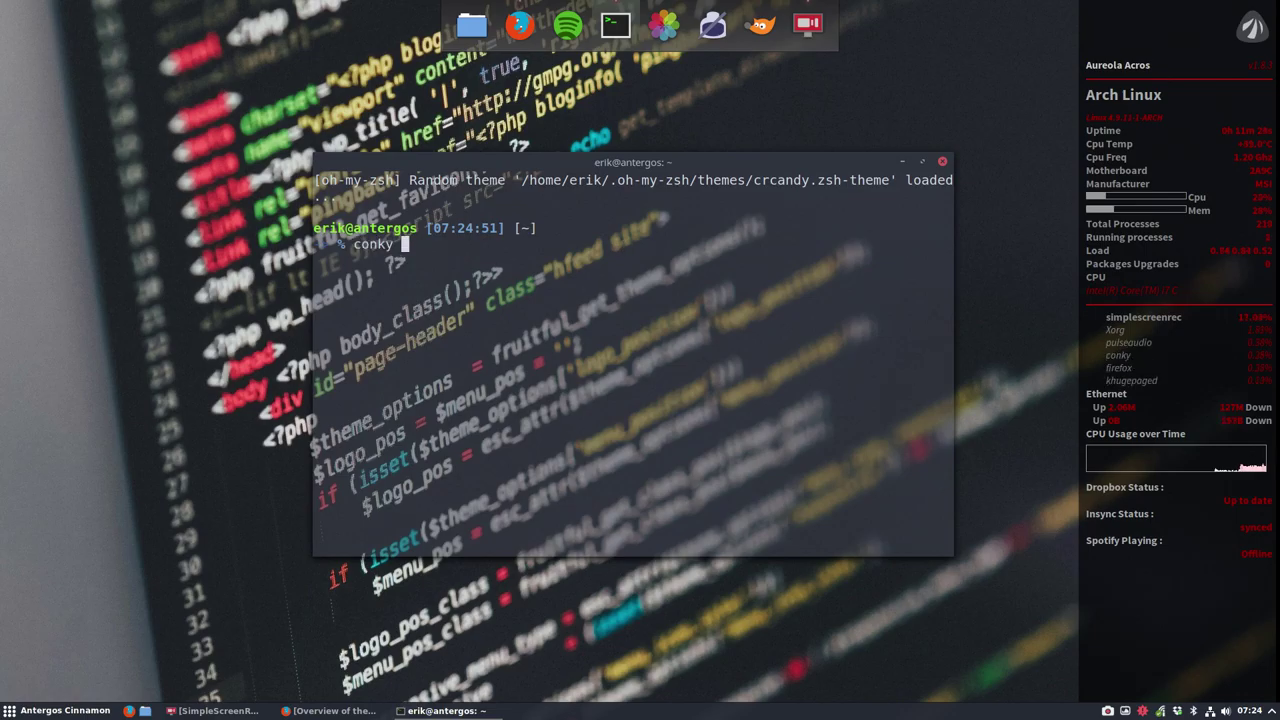
{"action": "type", "text": "--version"}
{"action": "key", "text": "Return"}
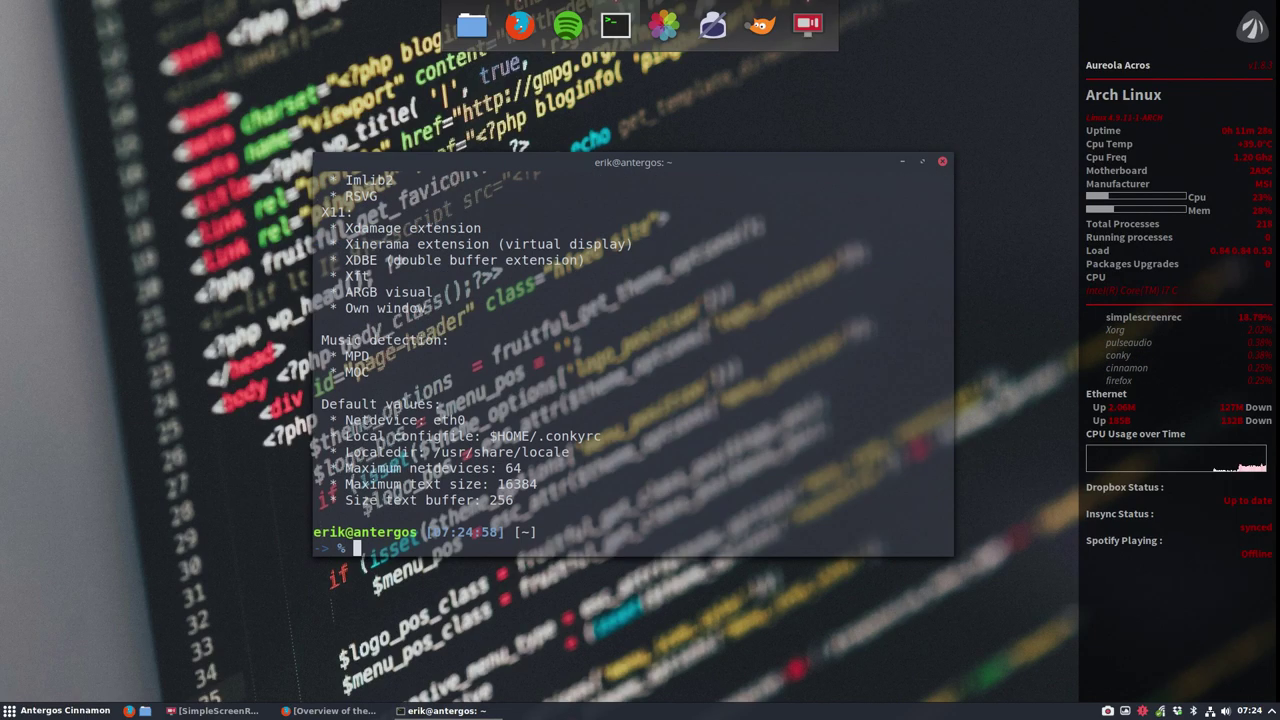
{"action": "key", "text": "shift+Page_Up"}
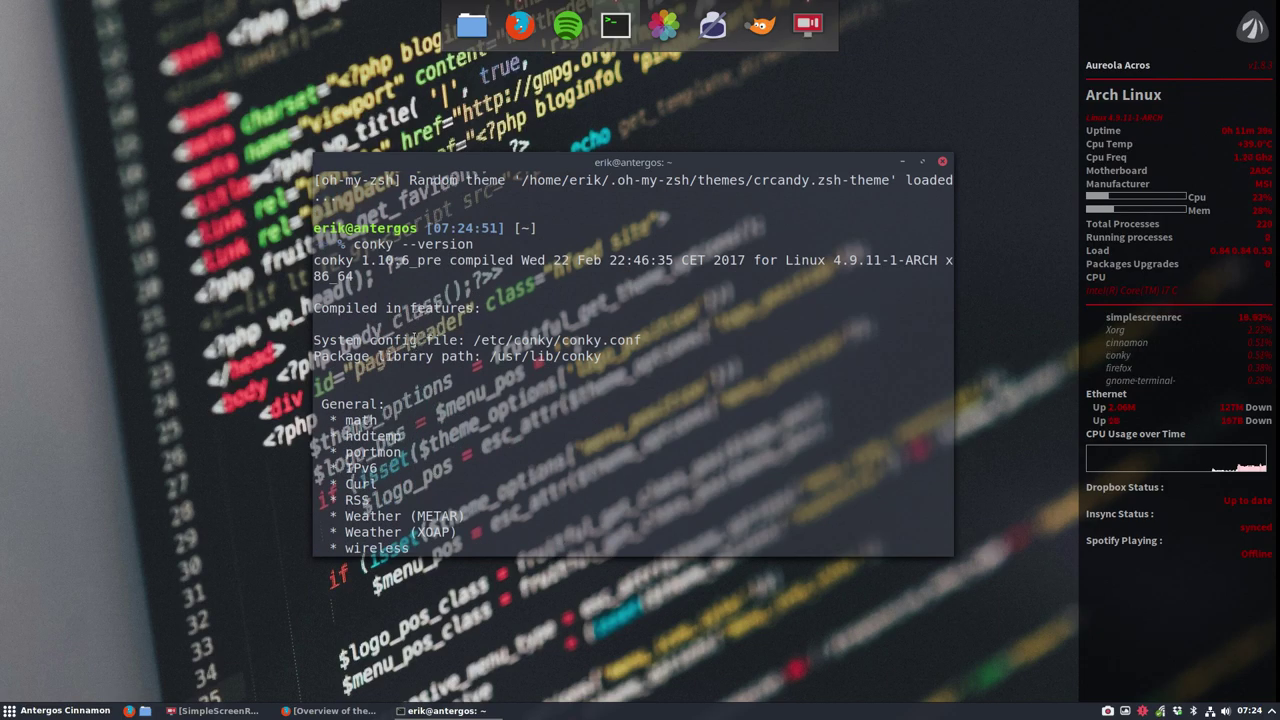
{"action": "left_click_drag", "start_coordinate": [362, 260], "coordinate": [410, 260]}
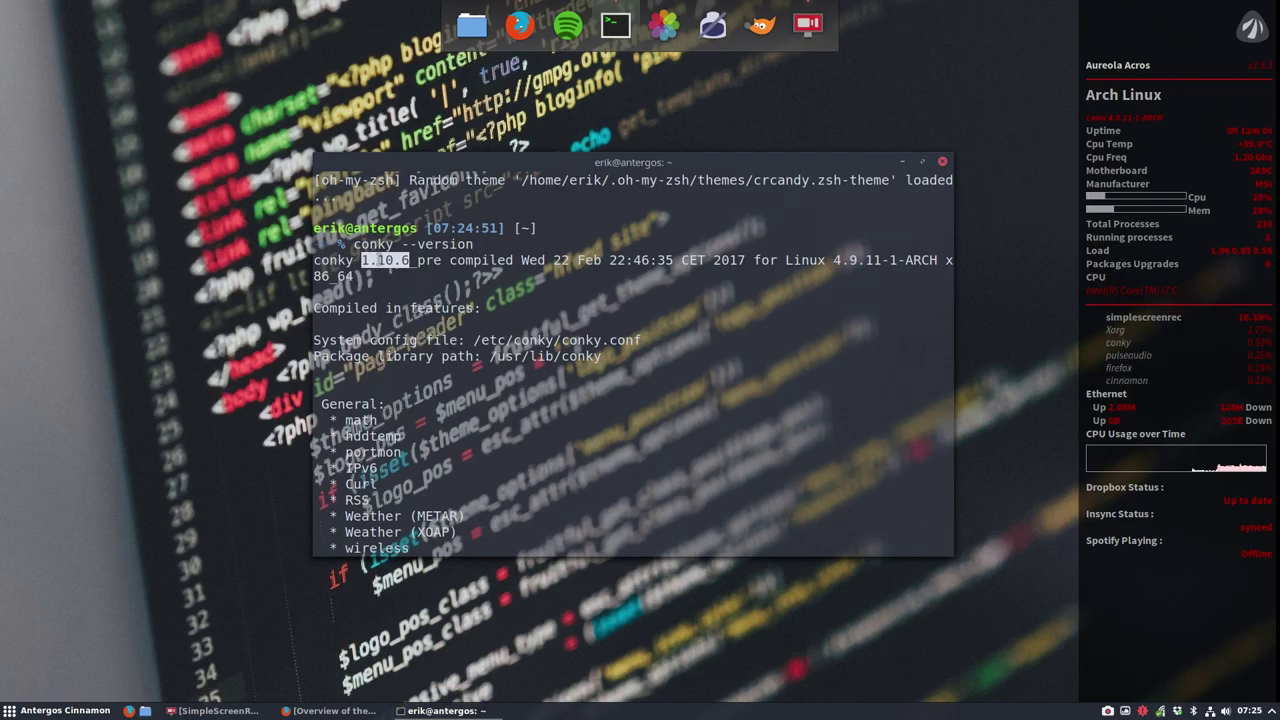
{"action": "left_click", "coordinate": [375, 260]}
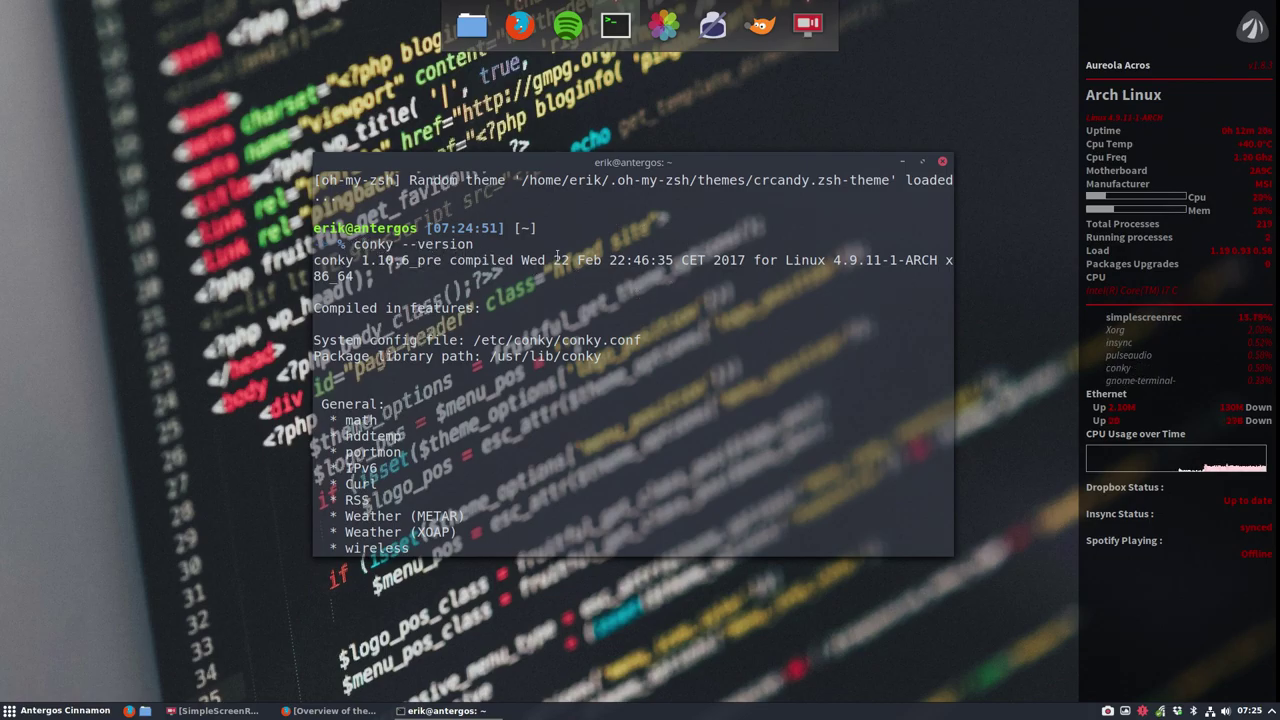
{"action": "left_click", "coordinate": [942, 162]}
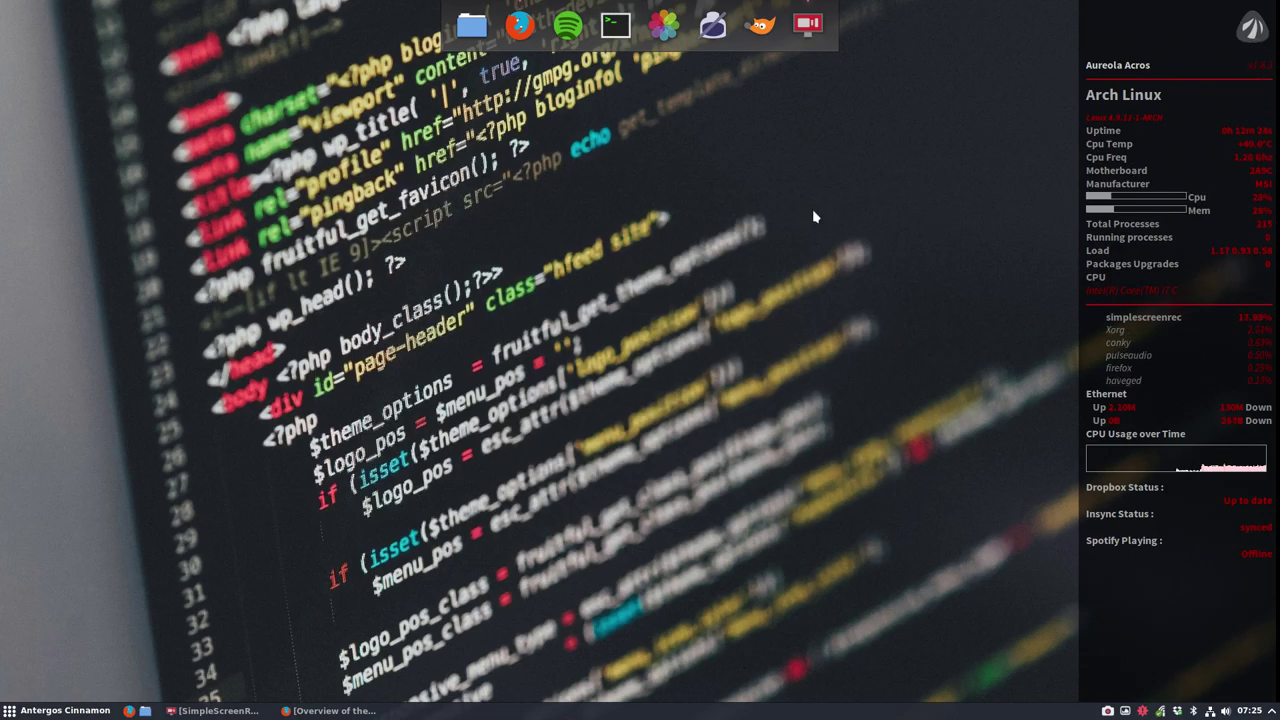
Open the file manager on the hidden .aureola folder and look over its theme folders from acros to spotter
{"action": "left_click", "coordinate": [472, 25]}
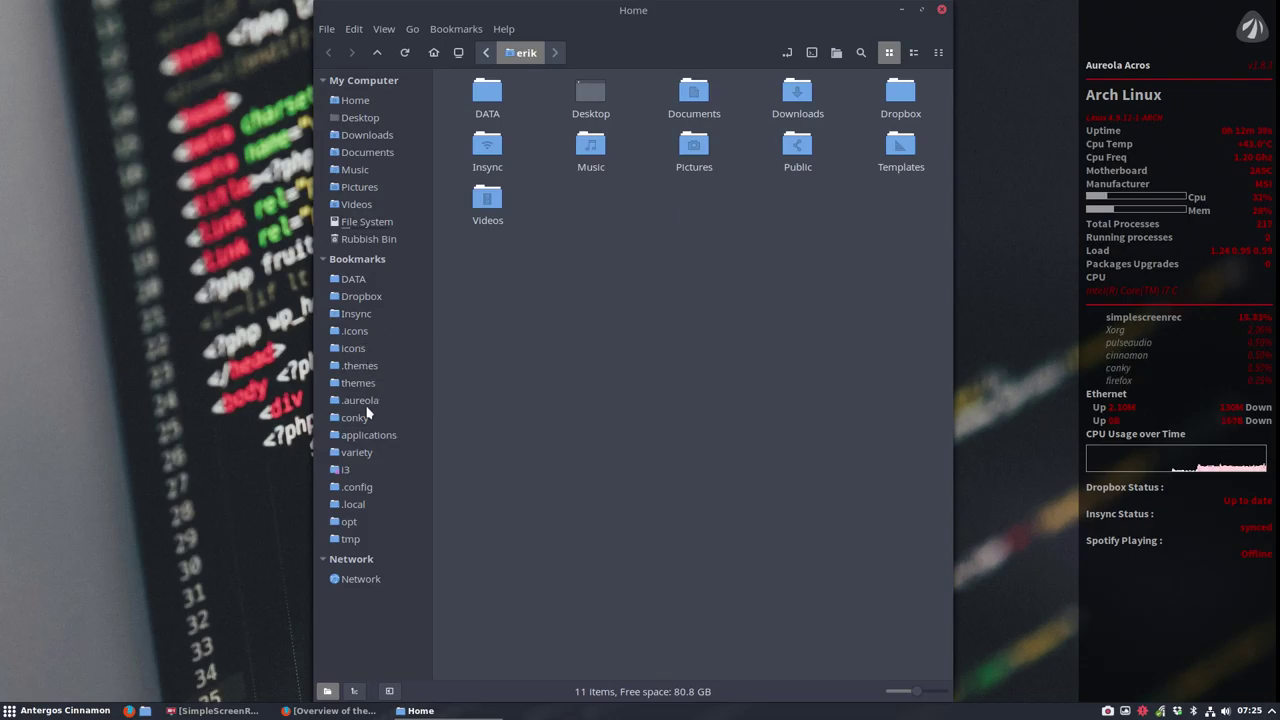
{"action": "left_click", "coordinate": [366, 404]}
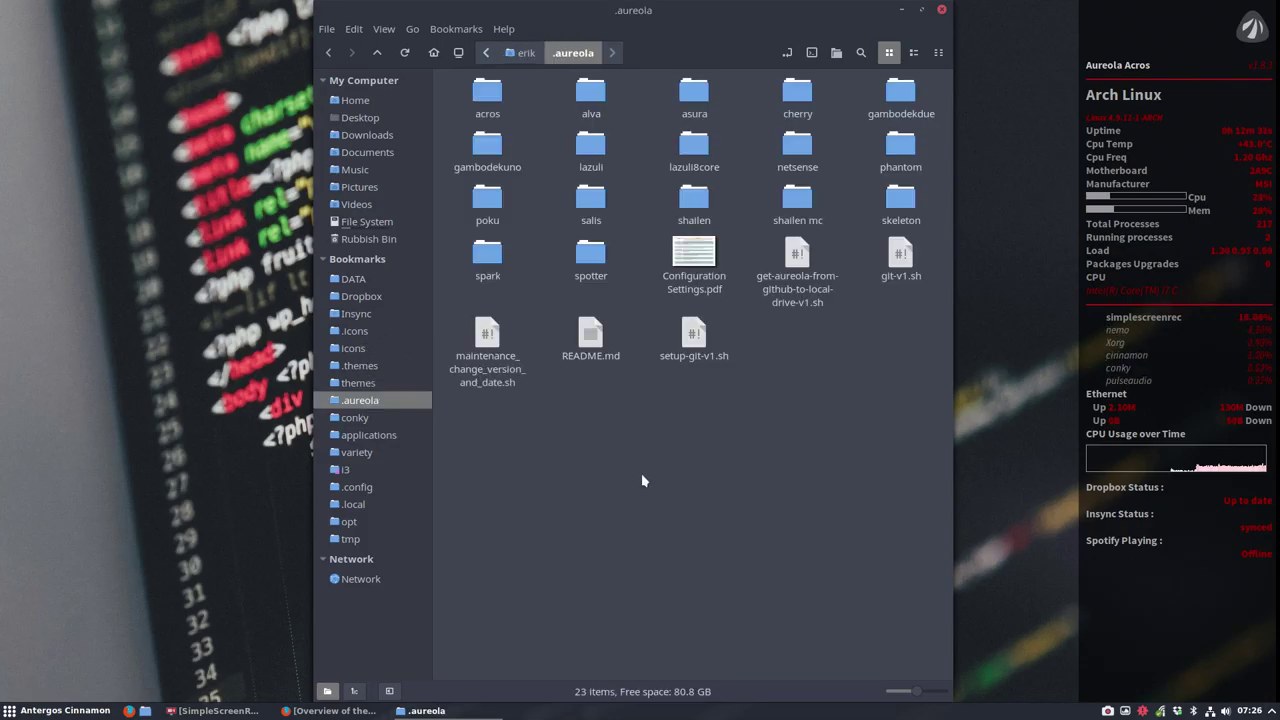
{"action": "left_click_drag", "start_coordinate": [876, 10], "coordinate": [783, 85]}
{"action": "left_click", "coordinate": [480, 122]}
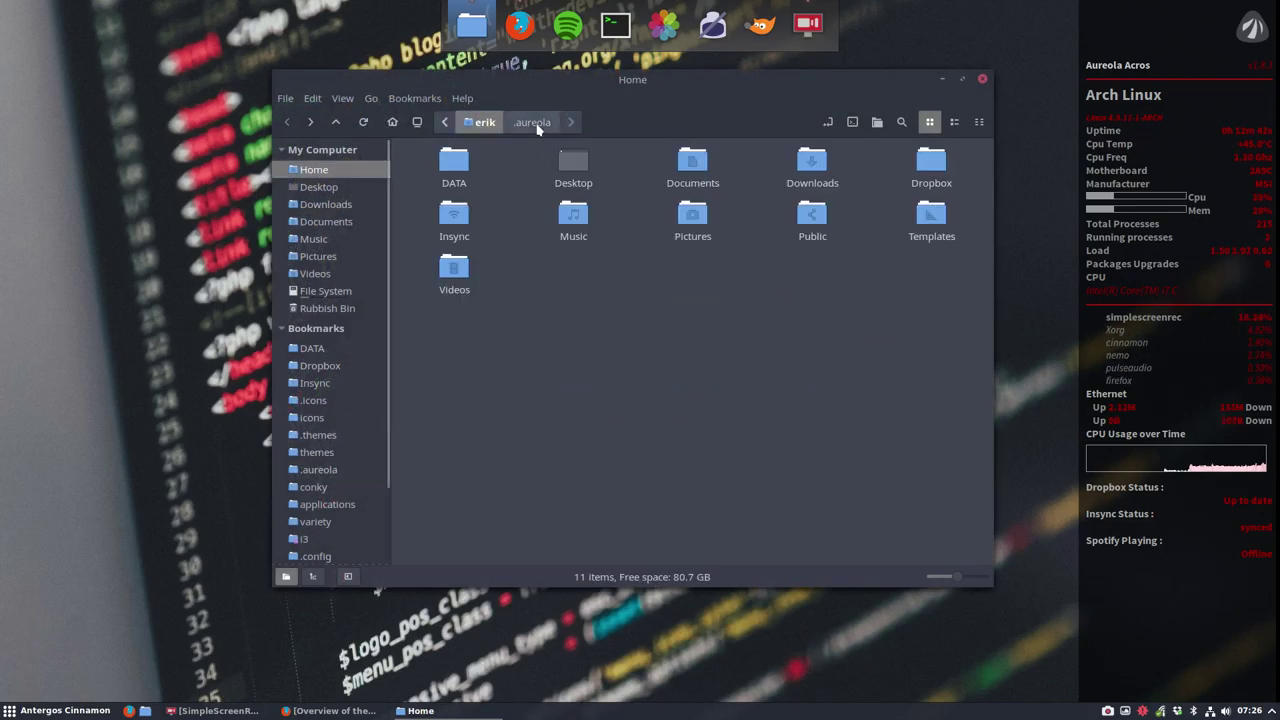
{"action": "left_click", "coordinate": [533, 122]}
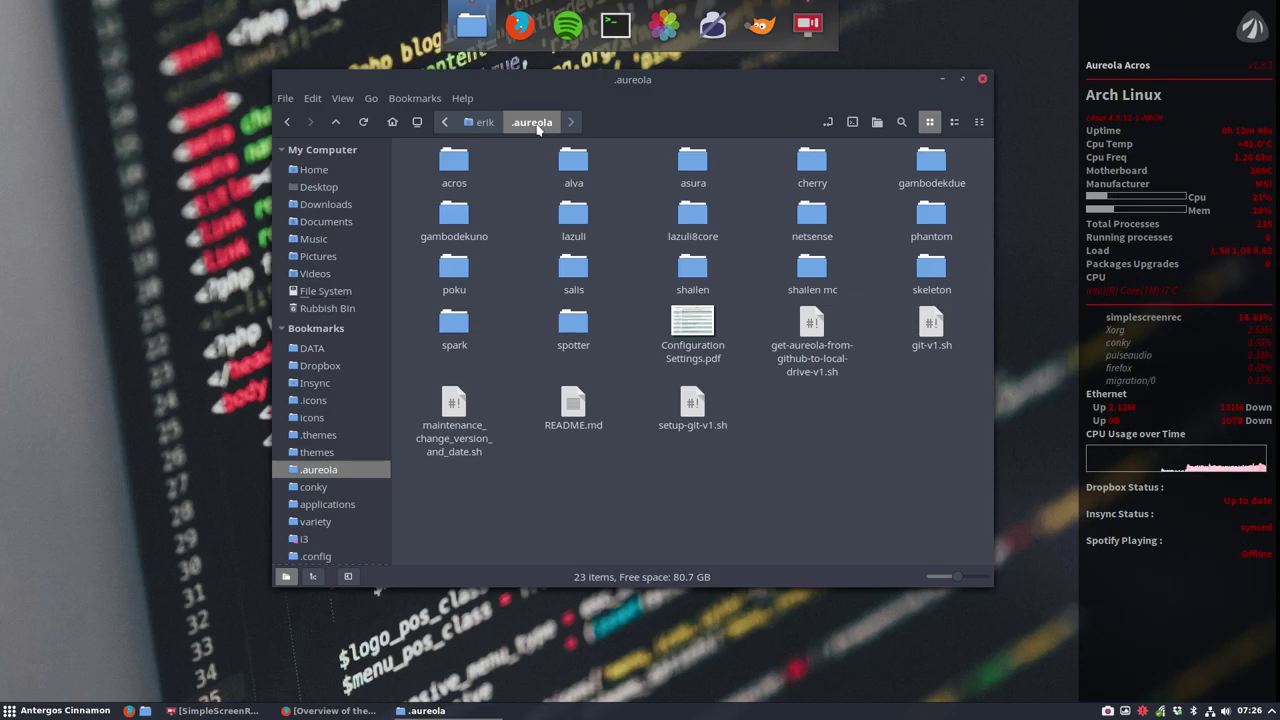
{"action": "left_click", "coordinate": [452, 162]}
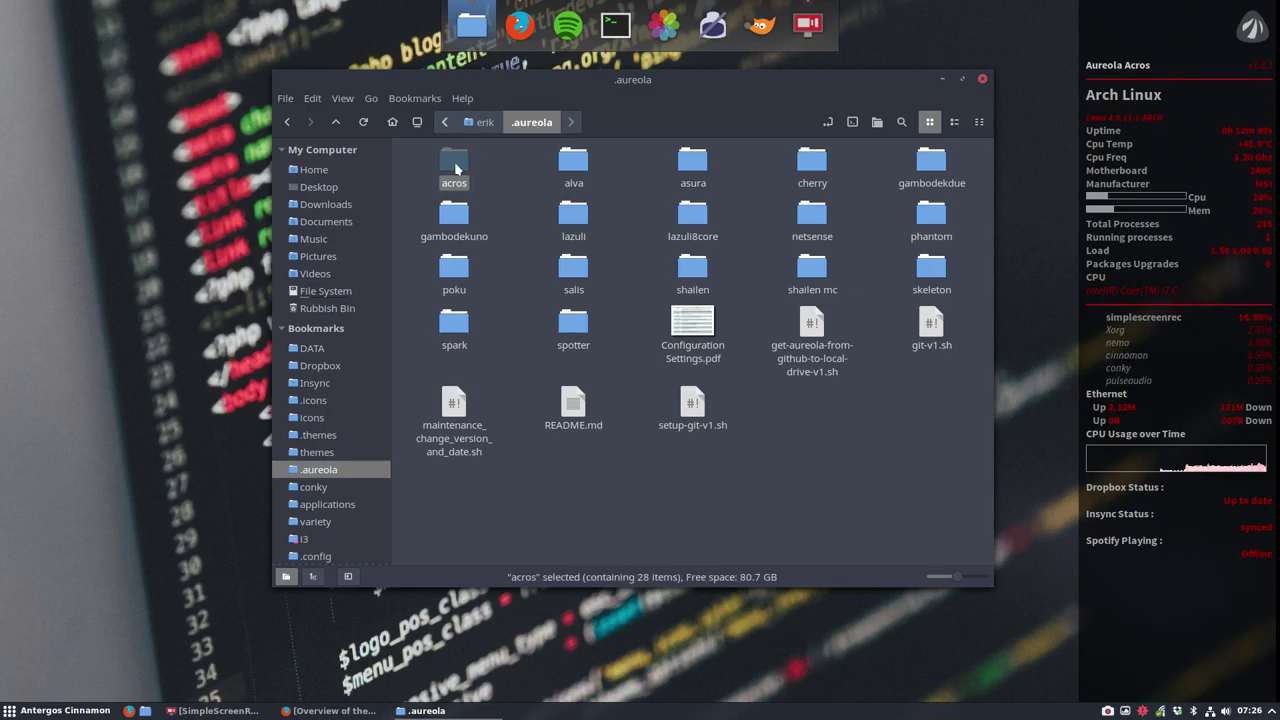
{"action": "left_click", "coordinate": [576, 322], "text": "shift"}
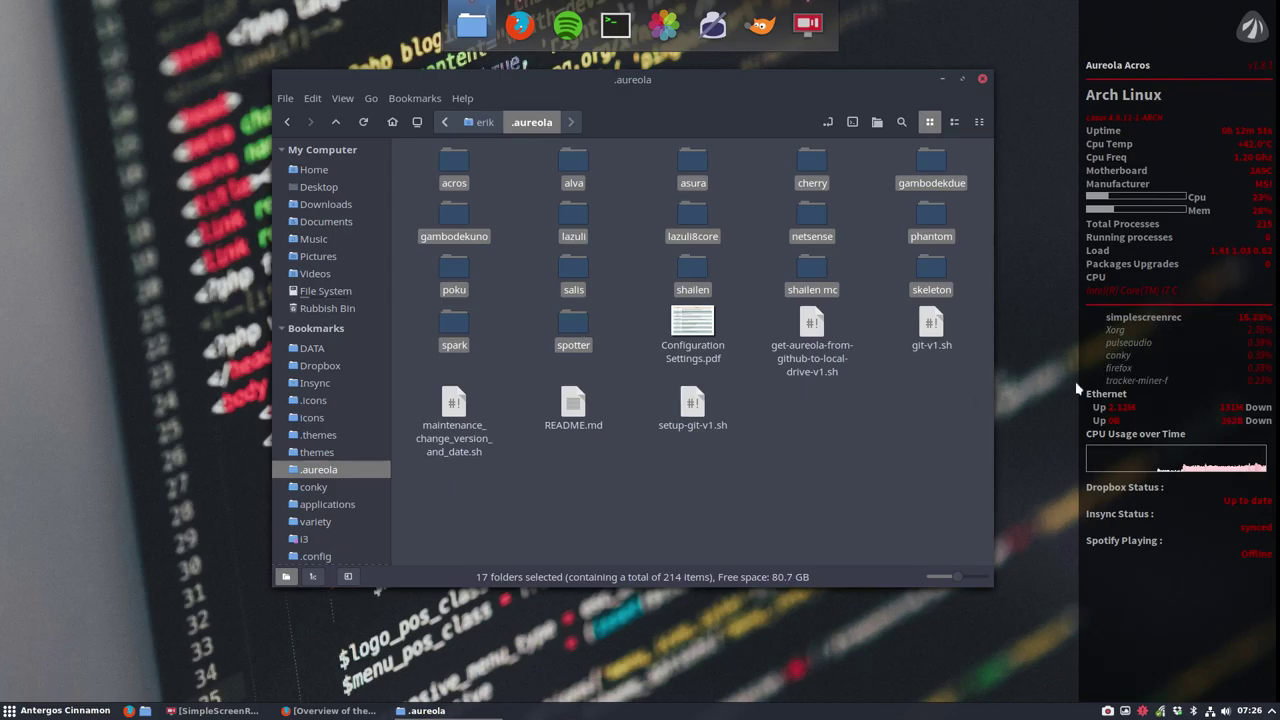
{"action": "left_click", "coordinate": [468, 177]}
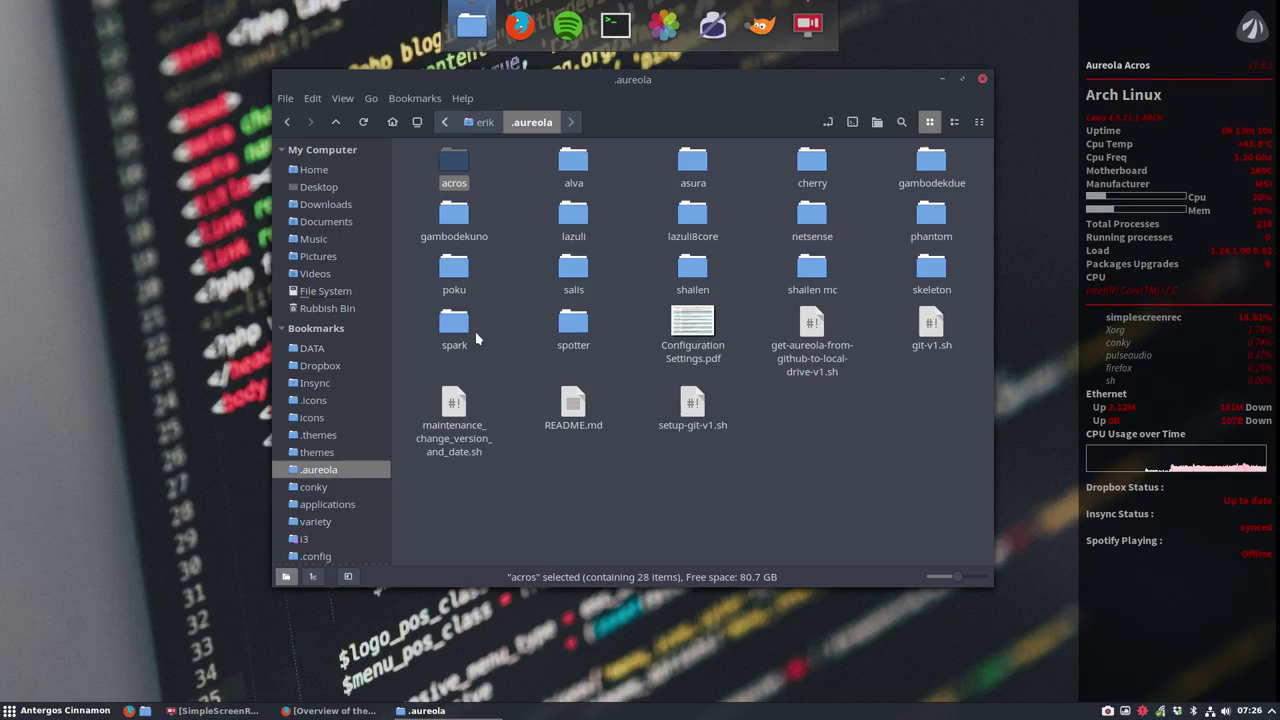
{"action": "left_click", "coordinate": [879, 468]}
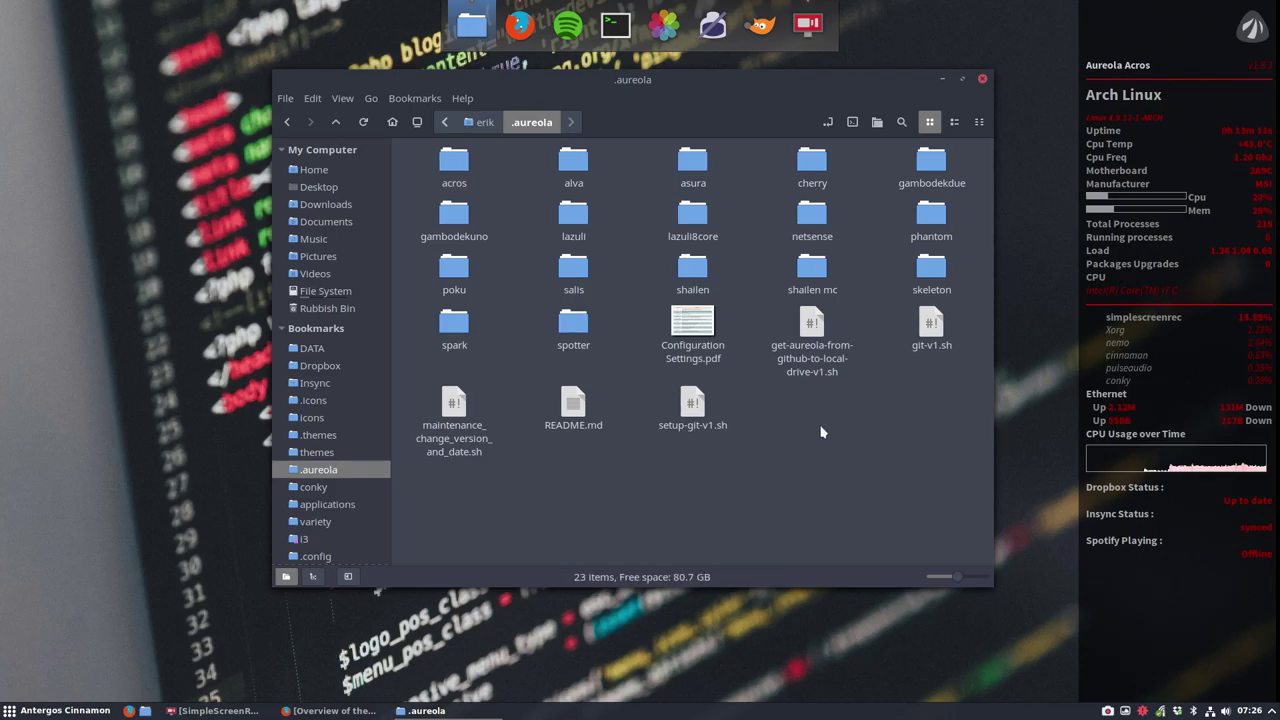
Run get-aureola-from-github-to-local-drive-v1.sh in a terminal and answer y to replace ~/.aureola
{"action": "left_click", "coordinate": [816, 338]}
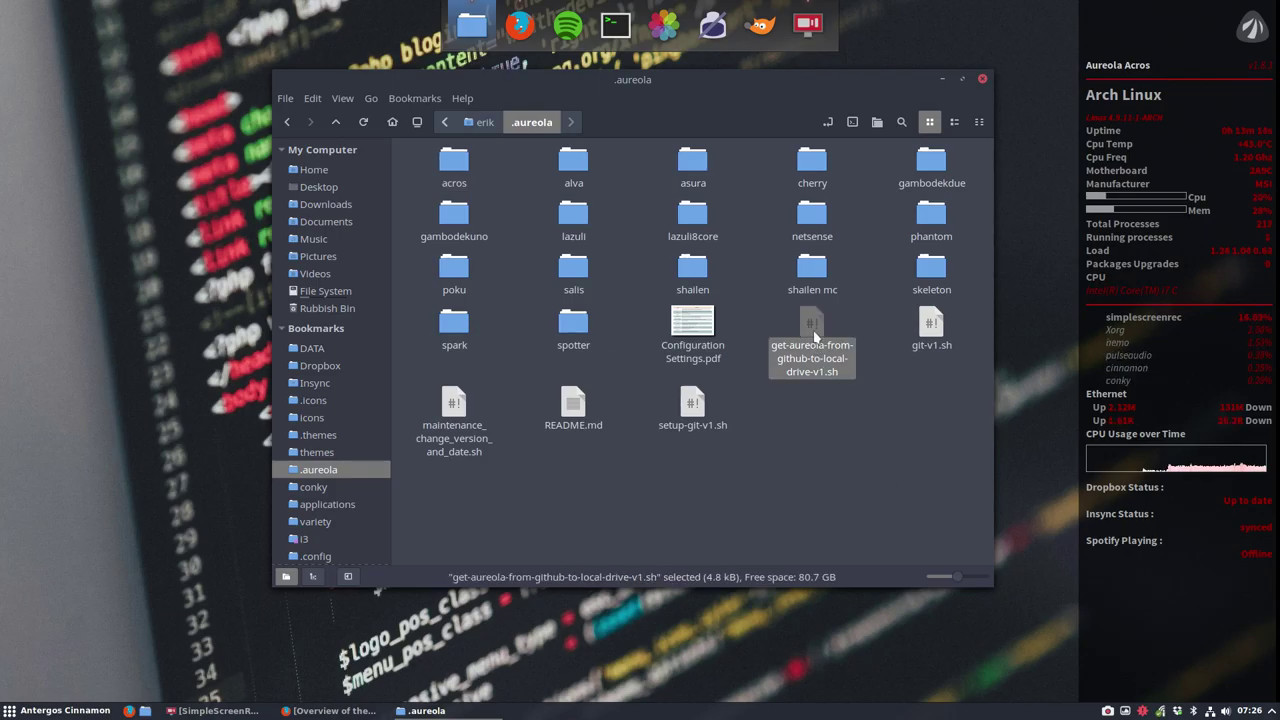
{"action": "double_click", "coordinate": [816, 338]}
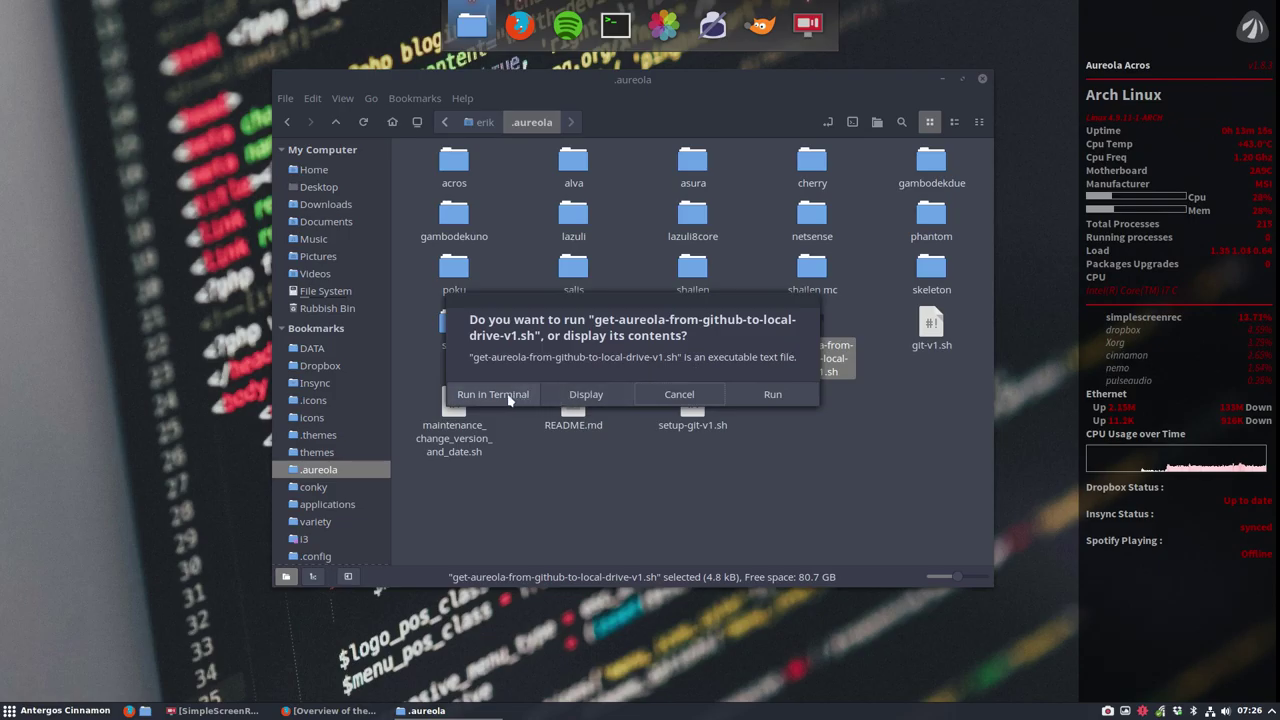
{"action": "left_click", "coordinate": [507, 393]}
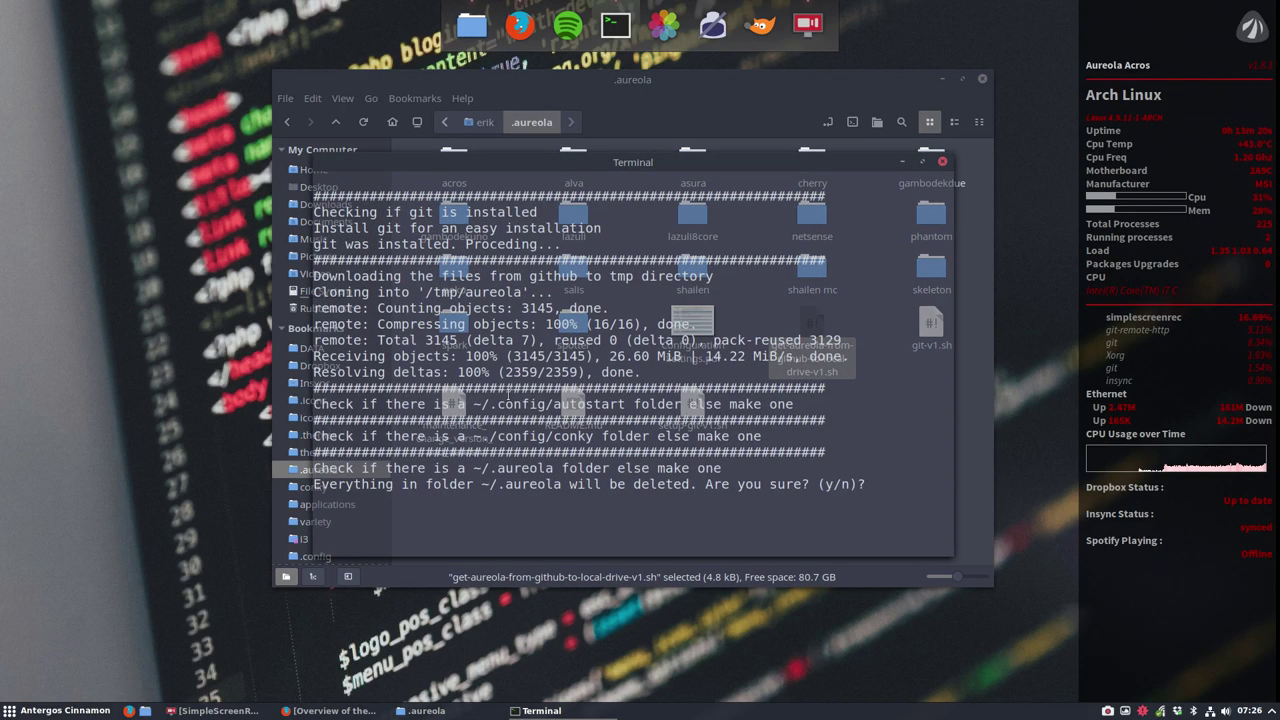
{"action": "left_click_drag", "start_coordinate": [627, 170], "coordinate": [632, 396]}
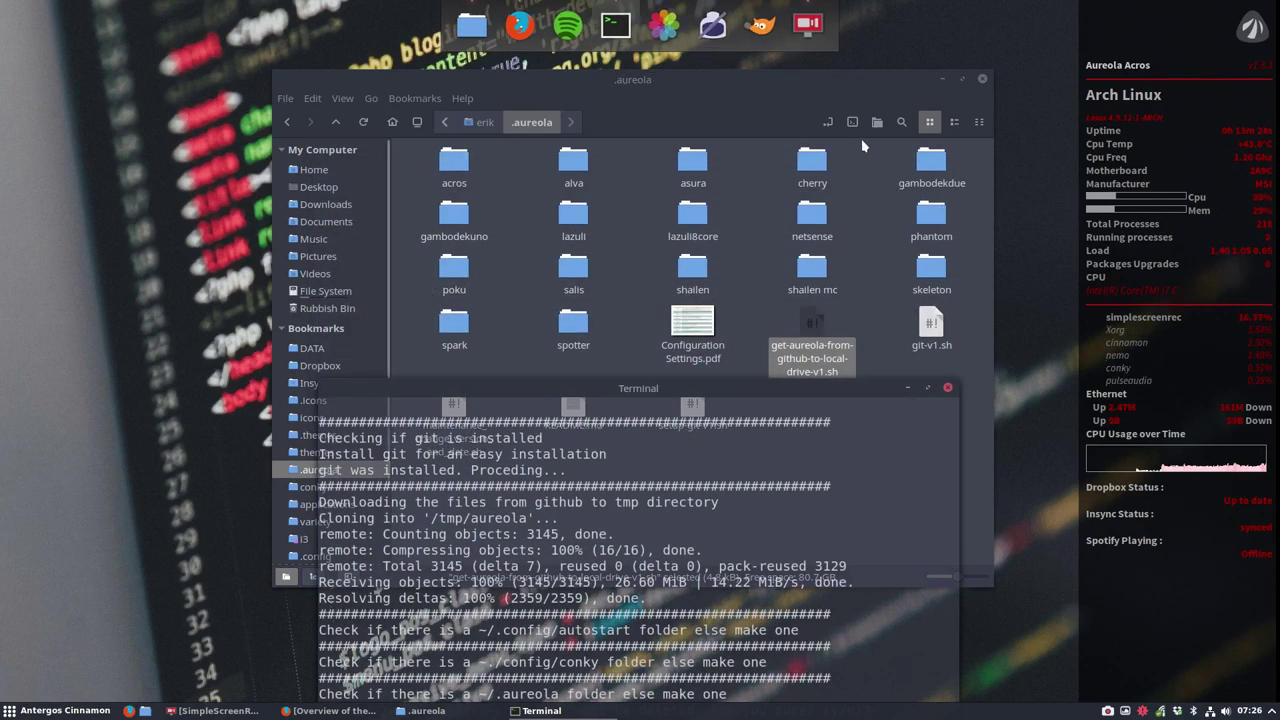
{"action": "left_click_drag", "start_coordinate": [689, 390], "coordinate": [700, 152]}
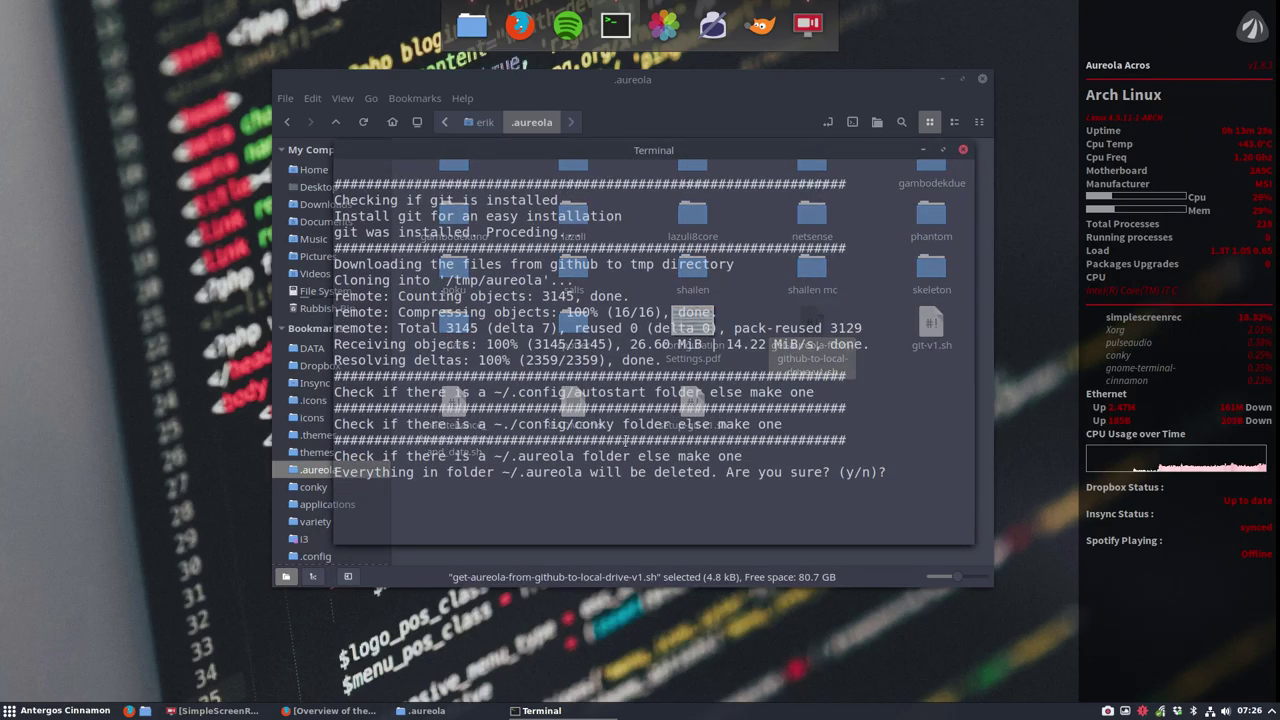
{"action": "type", "text": "y"}
{"action": "key", "text": "Return"}
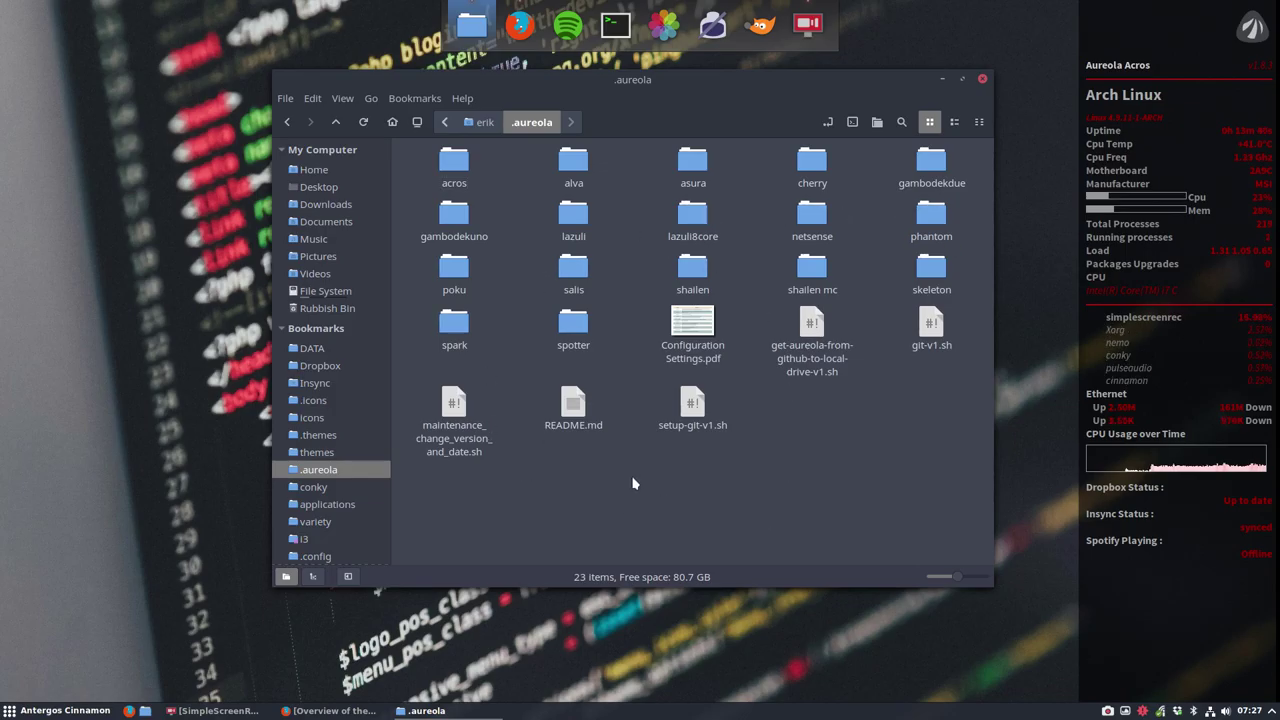
Open the acros folder in a terminal and start ./install-conky.sh
{"action": "left_click", "coordinate": [459, 175]}
{"action": "double_click", "coordinate": [459, 175]}
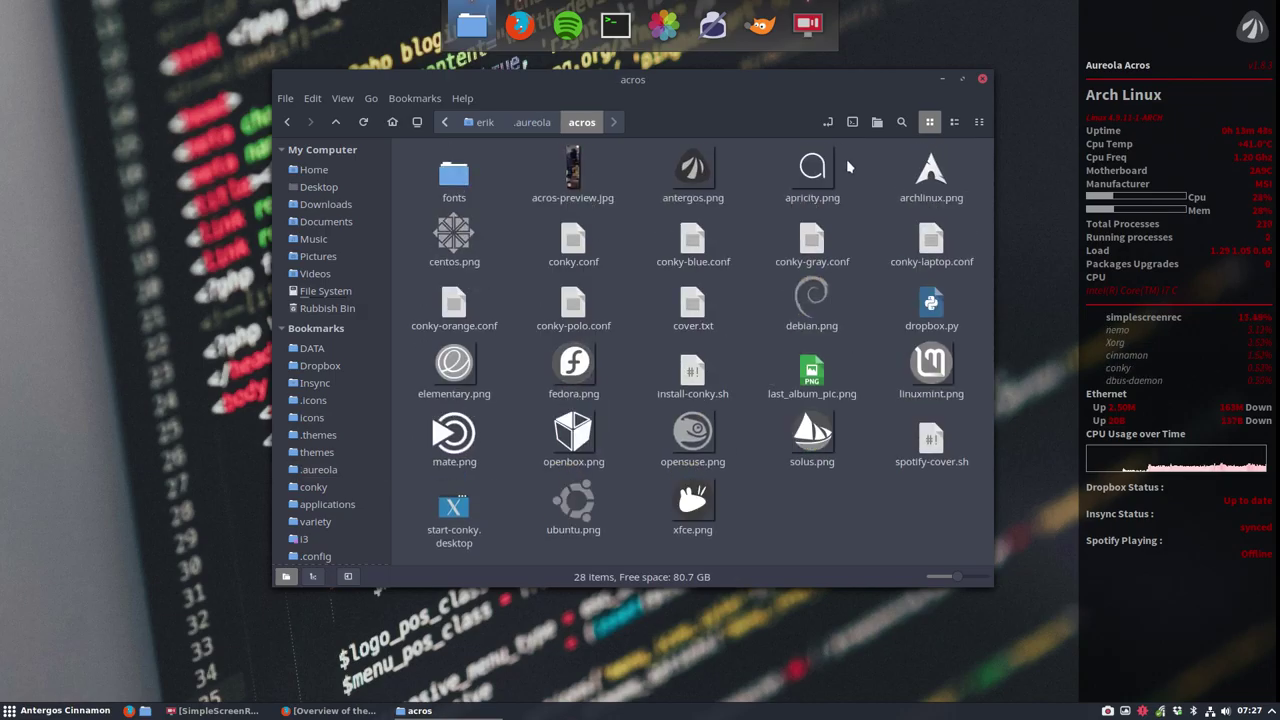
{"action": "left_click", "coordinate": [852, 124]}
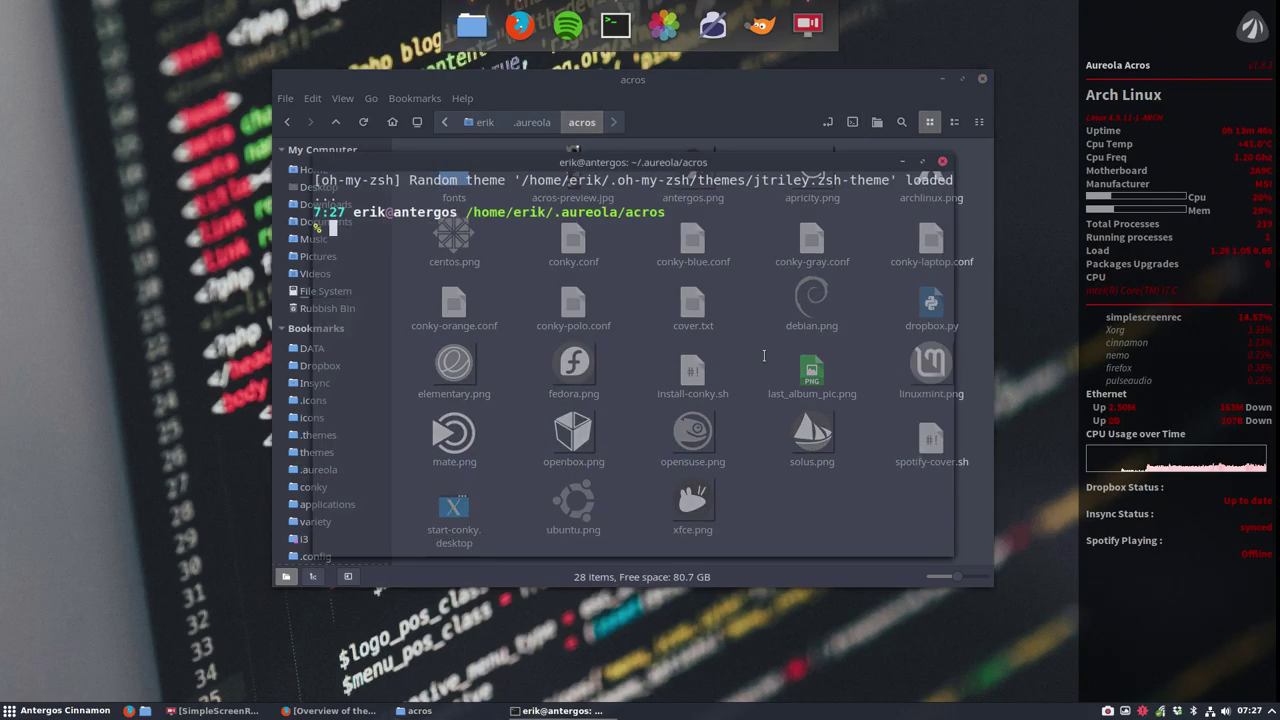
{"action": "type", "text": "./install"}
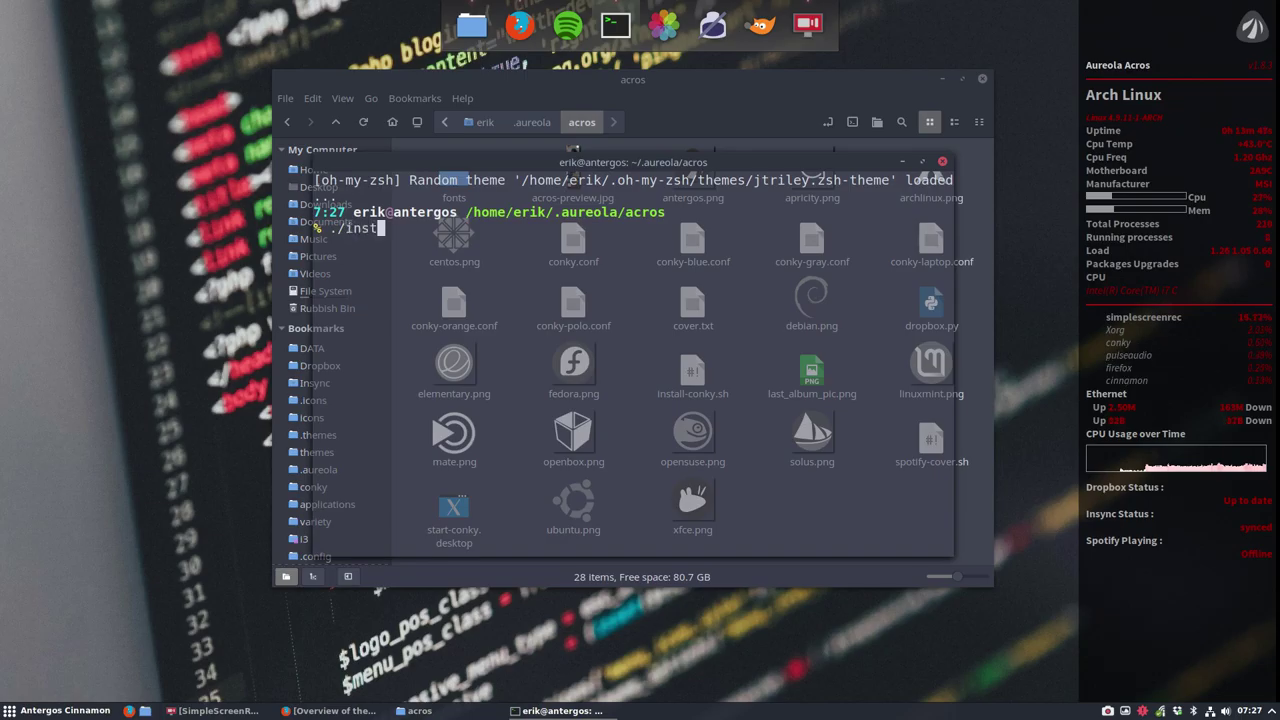
{"action": "key", "text": "Tab"}
{"action": "key", "text": "Return"}
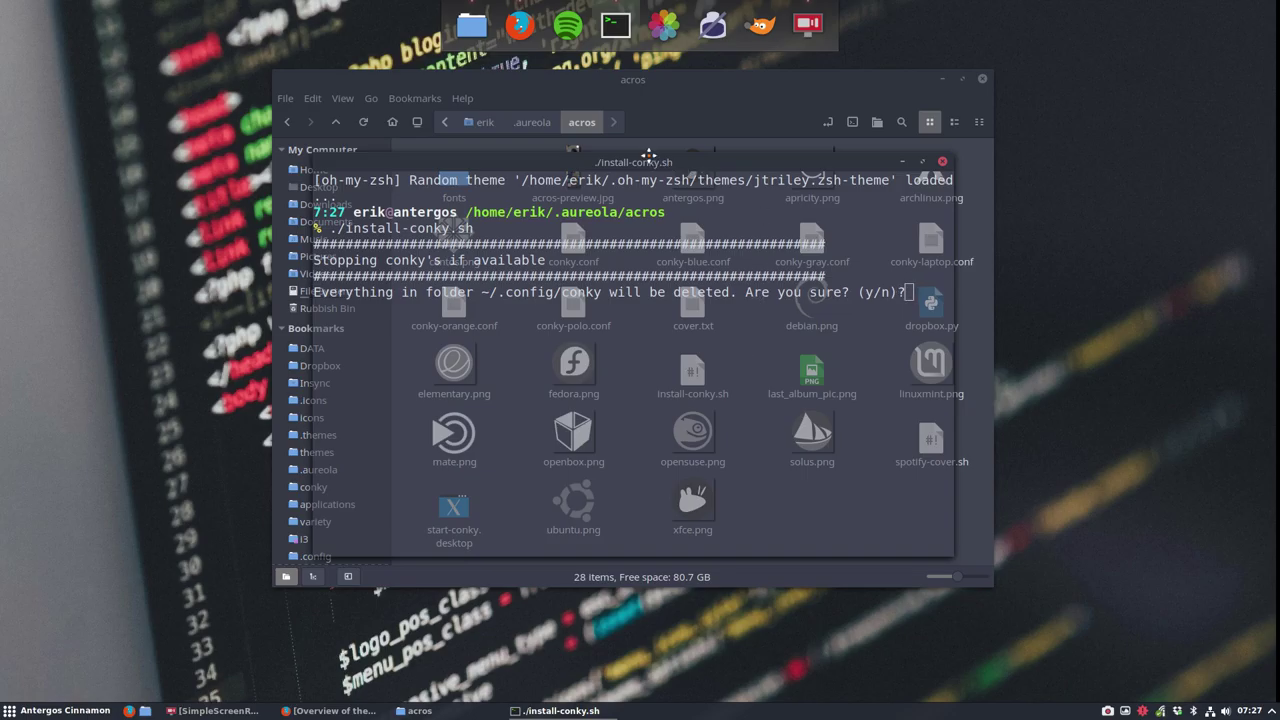
Answer y to clearing ~/.config/conky, enter the administrator password, and close the installer terminal
{"action": "left_click_drag", "start_coordinate": [633, 161], "coordinate": [713, 153]}
{"action": "left_click", "coordinate": [318, 487]}
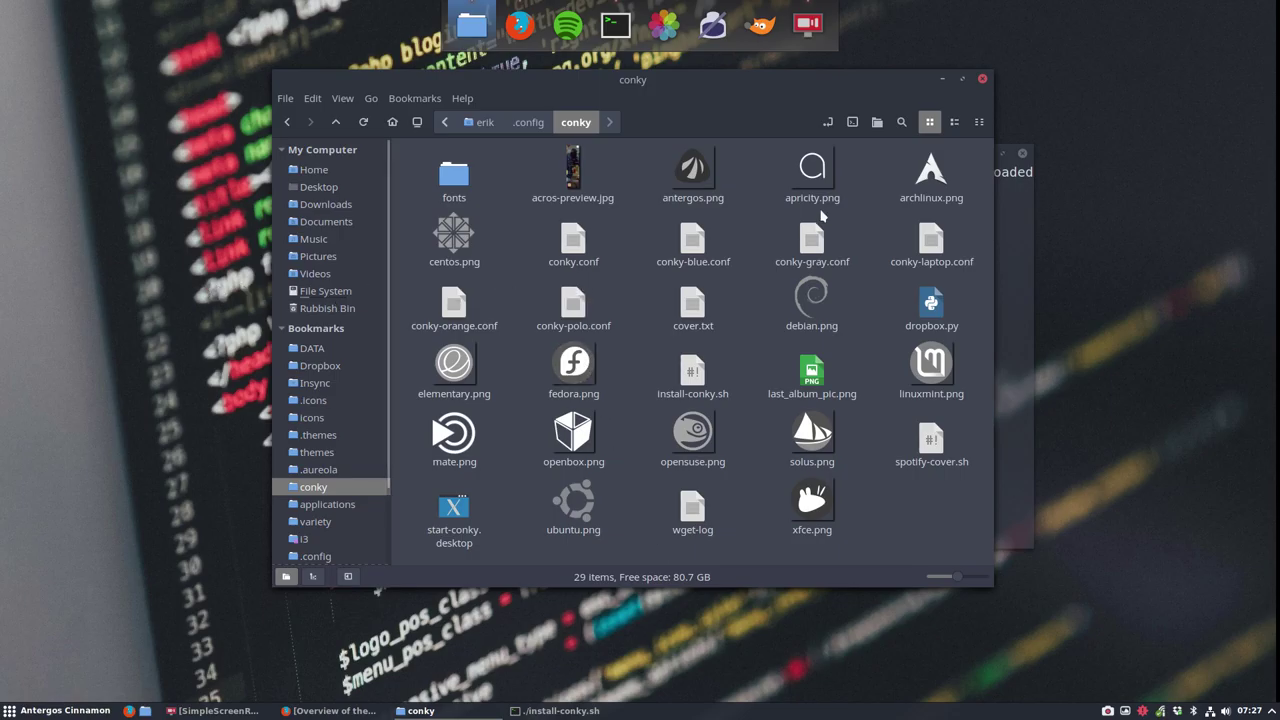
{"action": "left_click_drag", "start_coordinate": [893, 90], "coordinate": [714, 108]}
{"action": "left_click_drag", "start_coordinate": [862, 153], "coordinate": [1007, 199]}
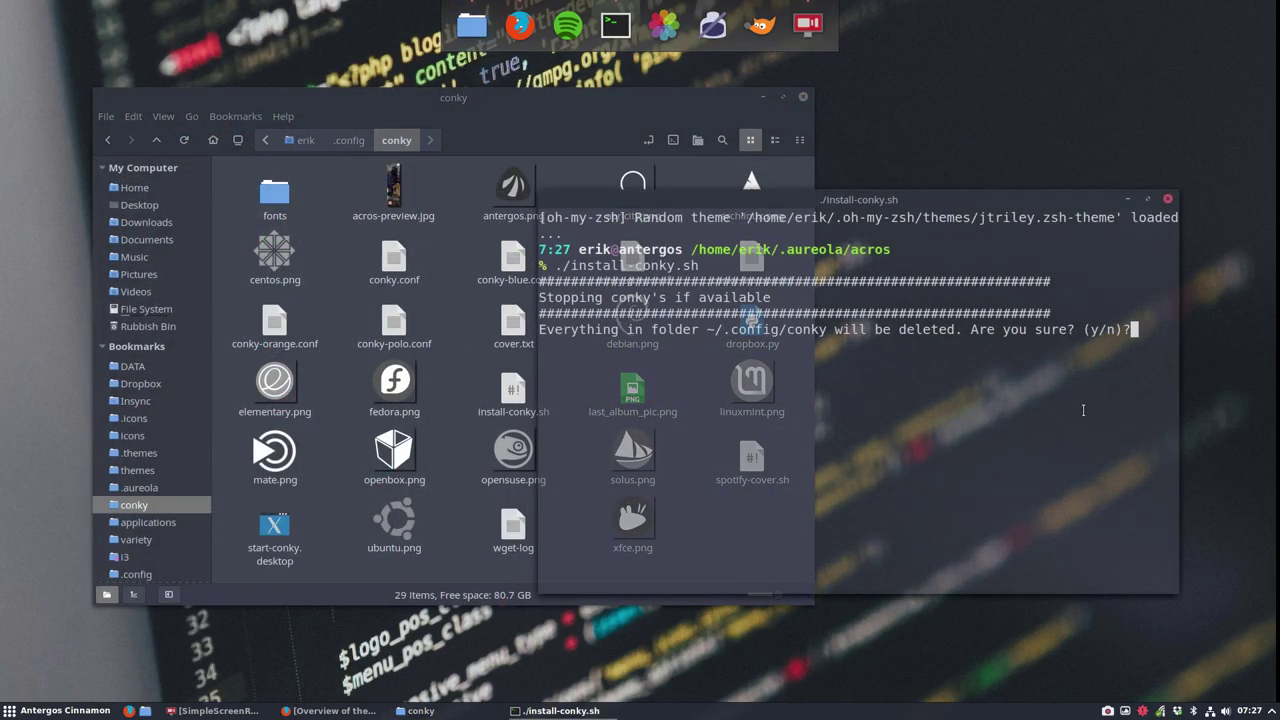
{"action": "type", "text": "y"}
{"action": "key", "text": "Return"}
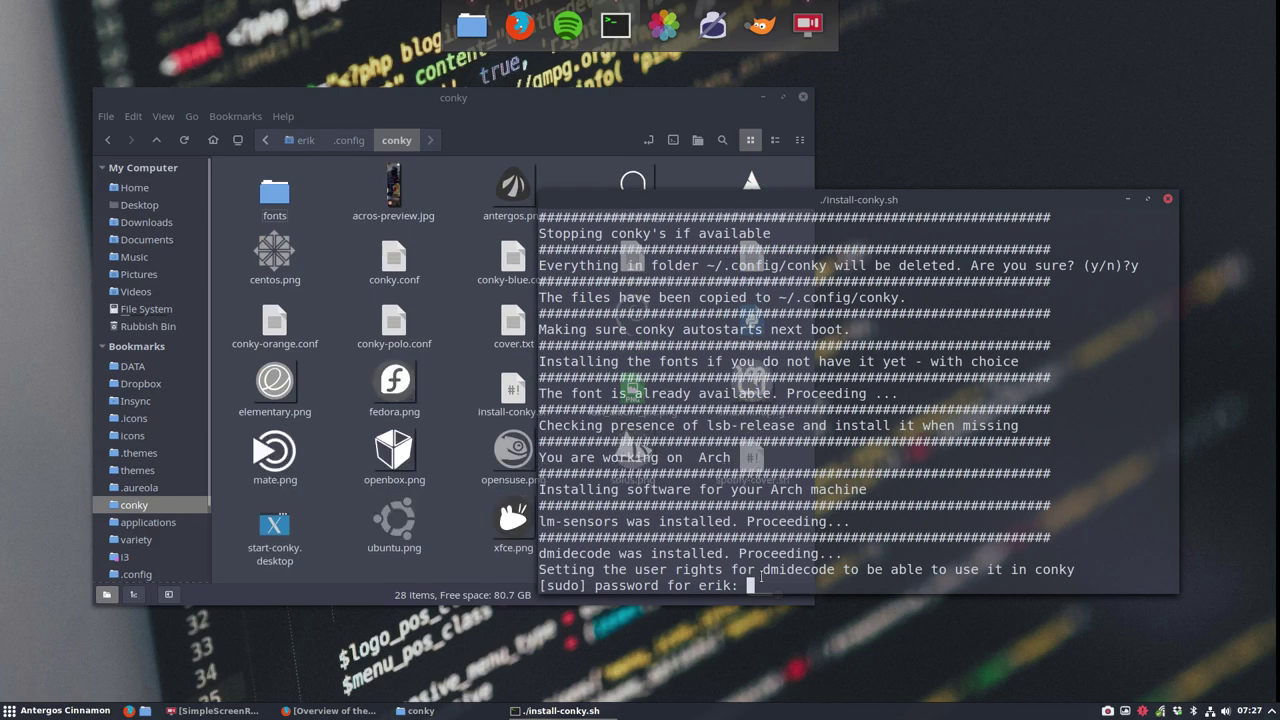
{"action": "key", "text": "Return"}
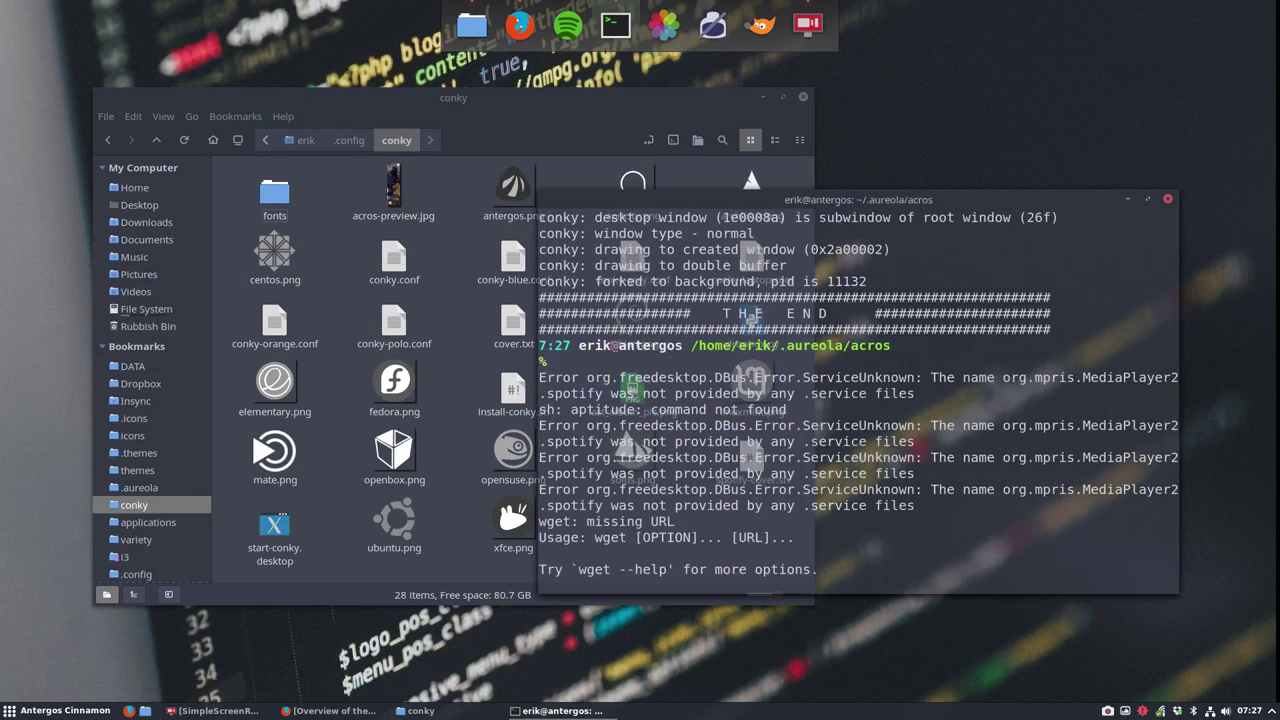
{"action": "left_click", "coordinate": [1167, 199]}
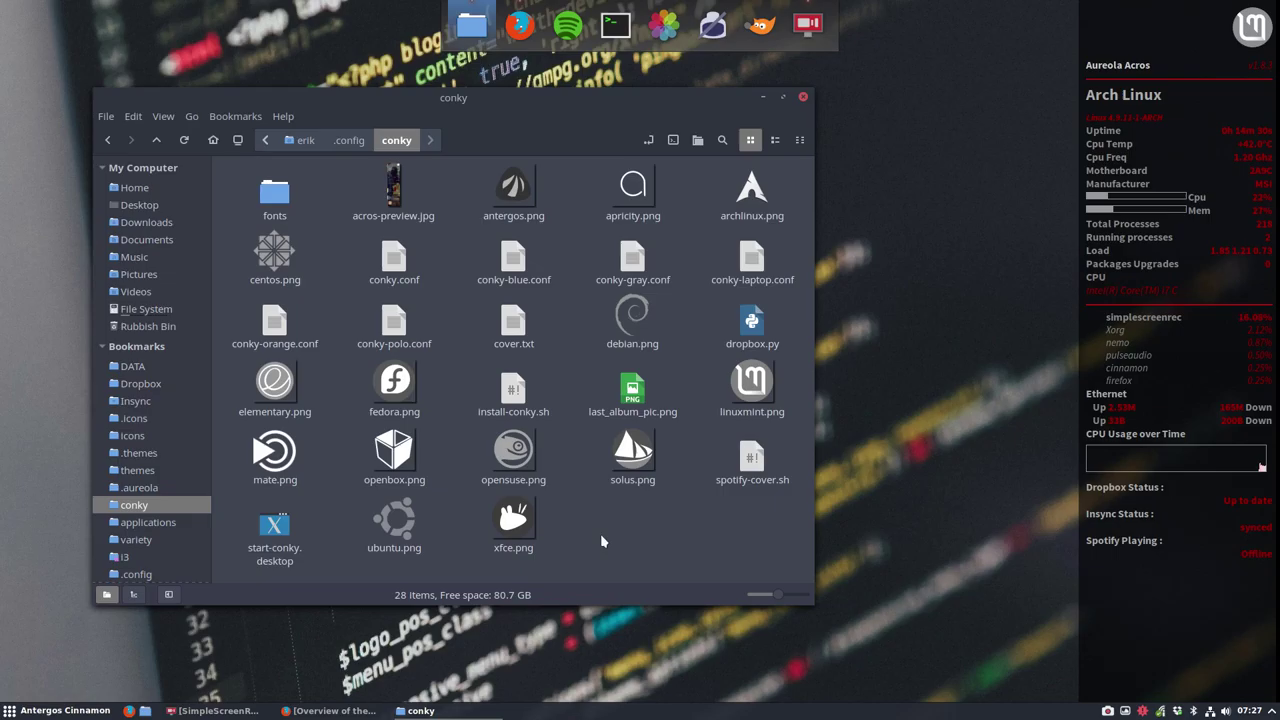
{"action": "left_click_drag", "start_coordinate": [443, 96], "coordinate": [588, 97]}
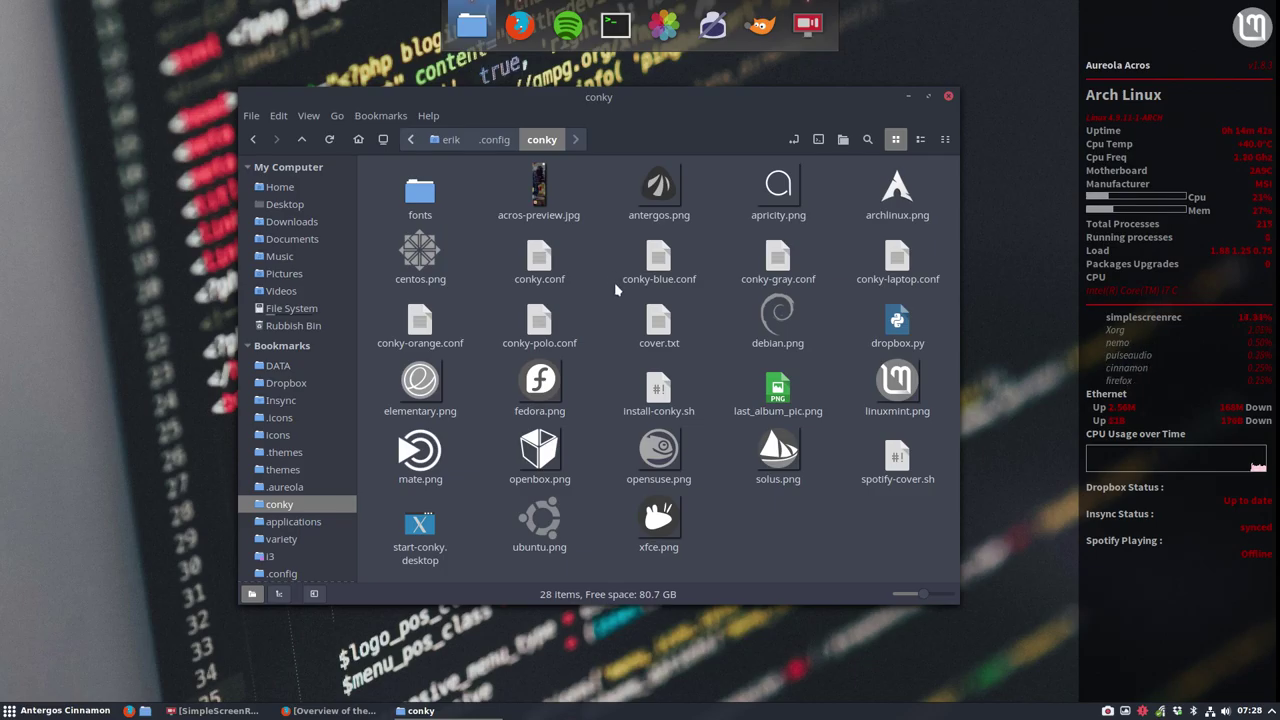
{"action": "left_click", "coordinate": [657, 280]}
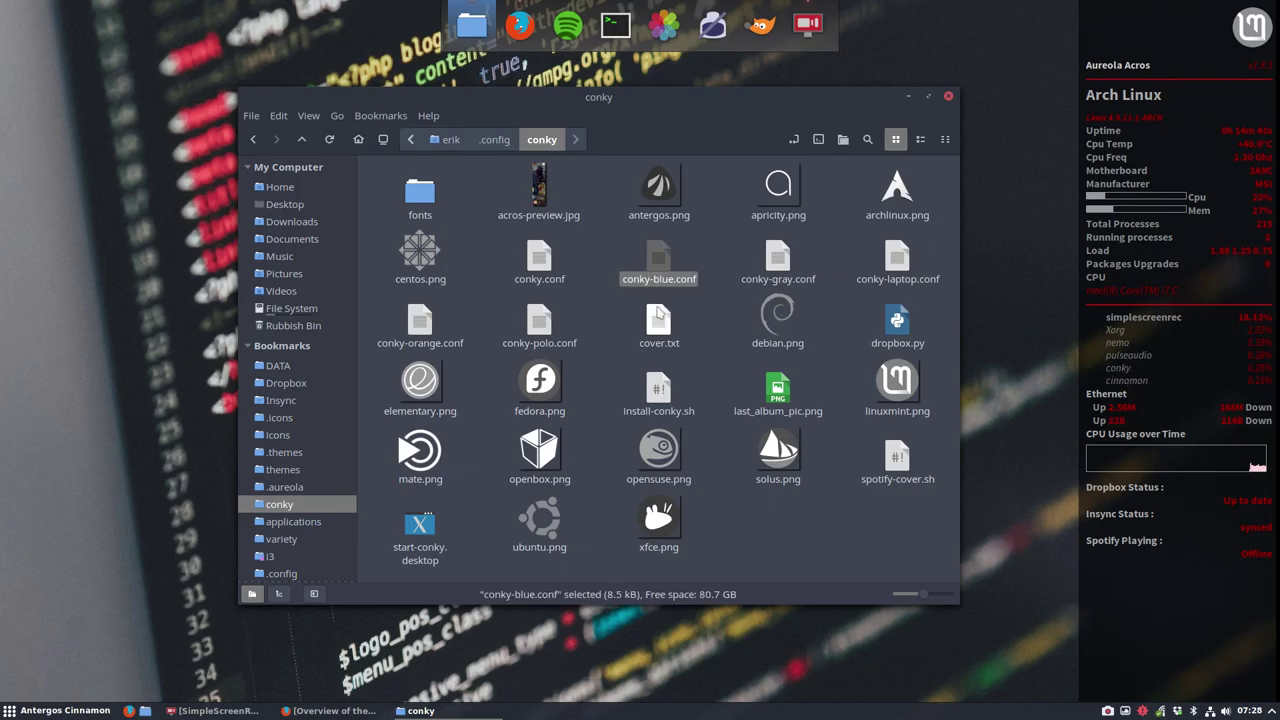
{"action": "left_click", "coordinate": [540, 322], "text": "shift"}
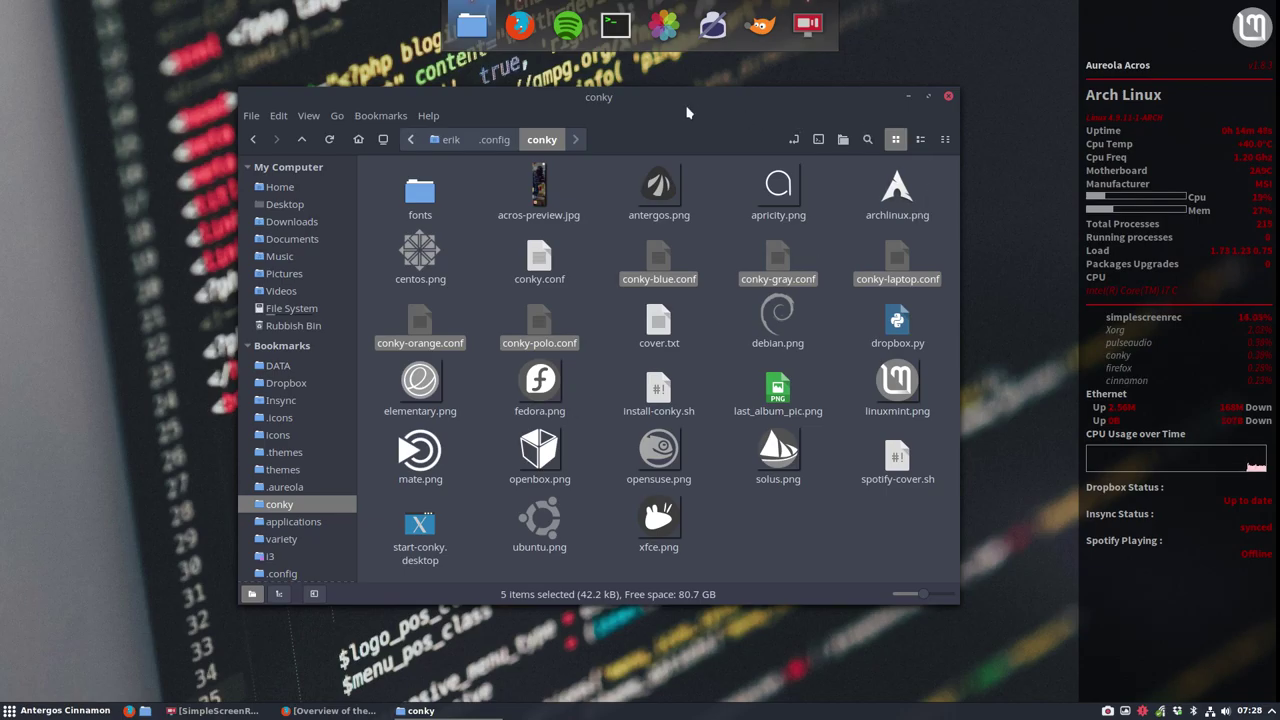
{"action": "left_click_drag", "start_coordinate": [632, 103], "coordinate": [518, 98]}
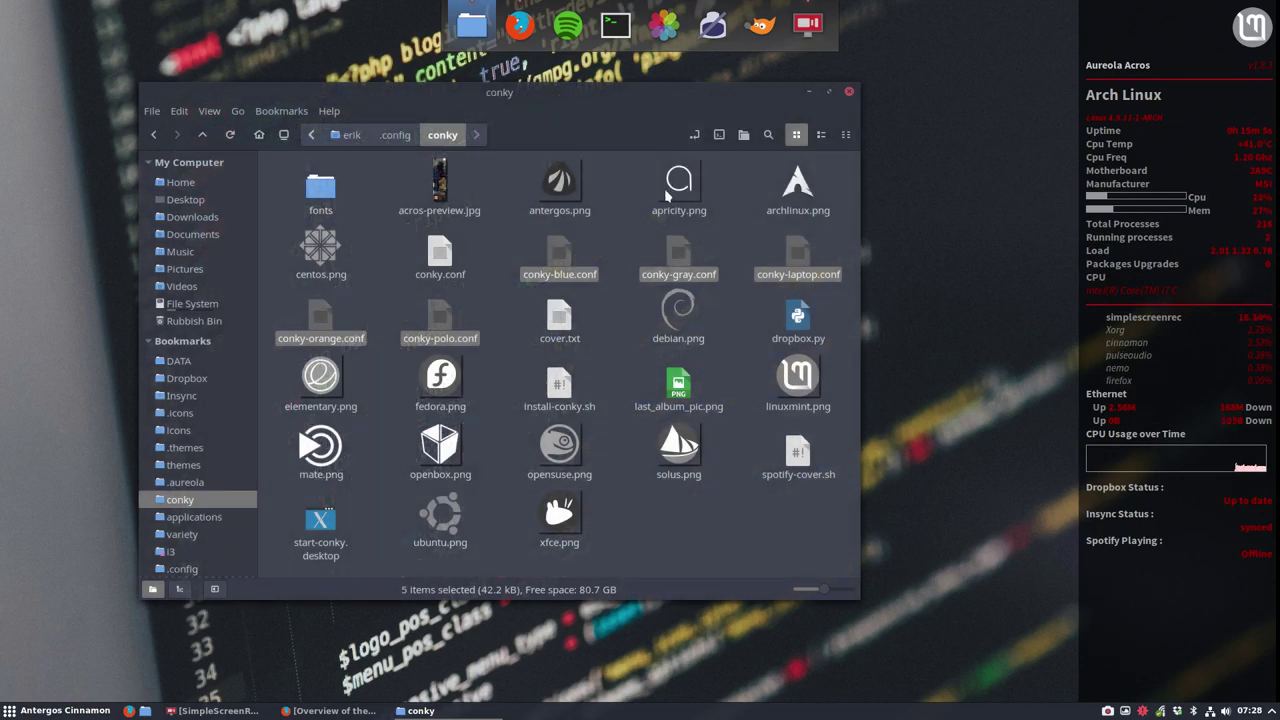
Look over the conky configs and the .aureola folder contents by selecting and clearing items
{"action": "left_click", "coordinate": [634, 251]}
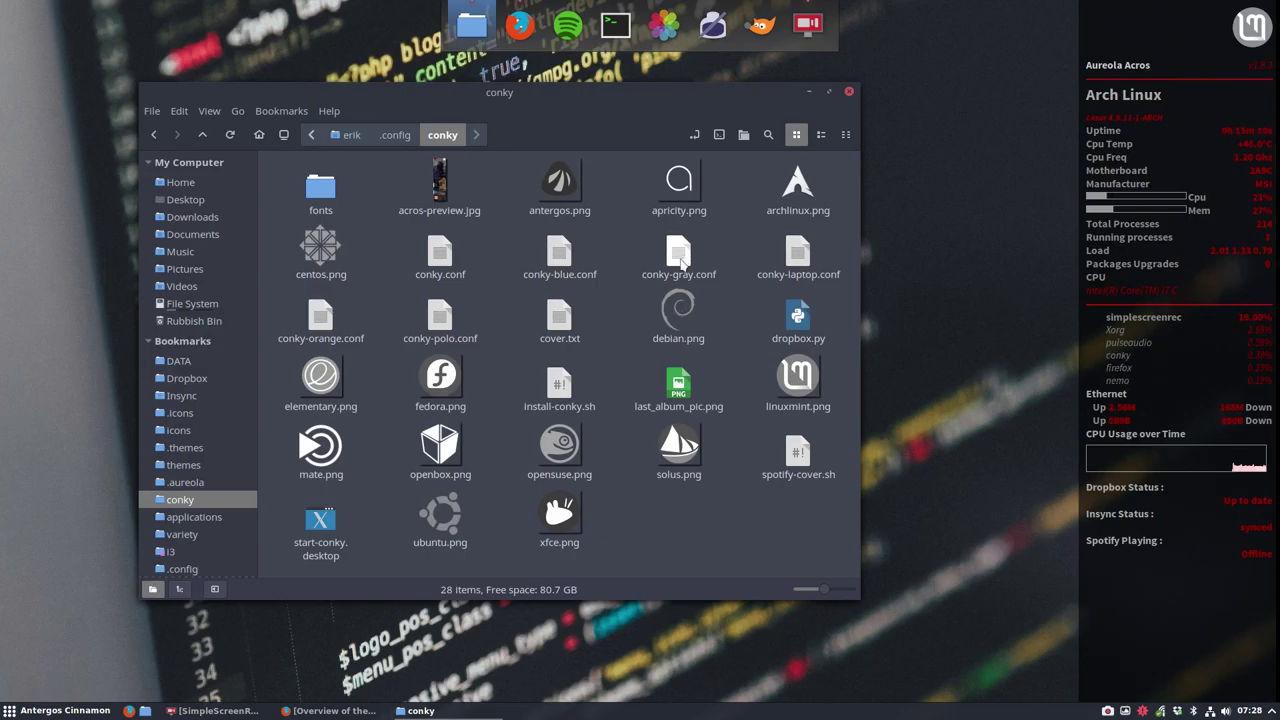
{"action": "left_click", "coordinate": [442, 252]}
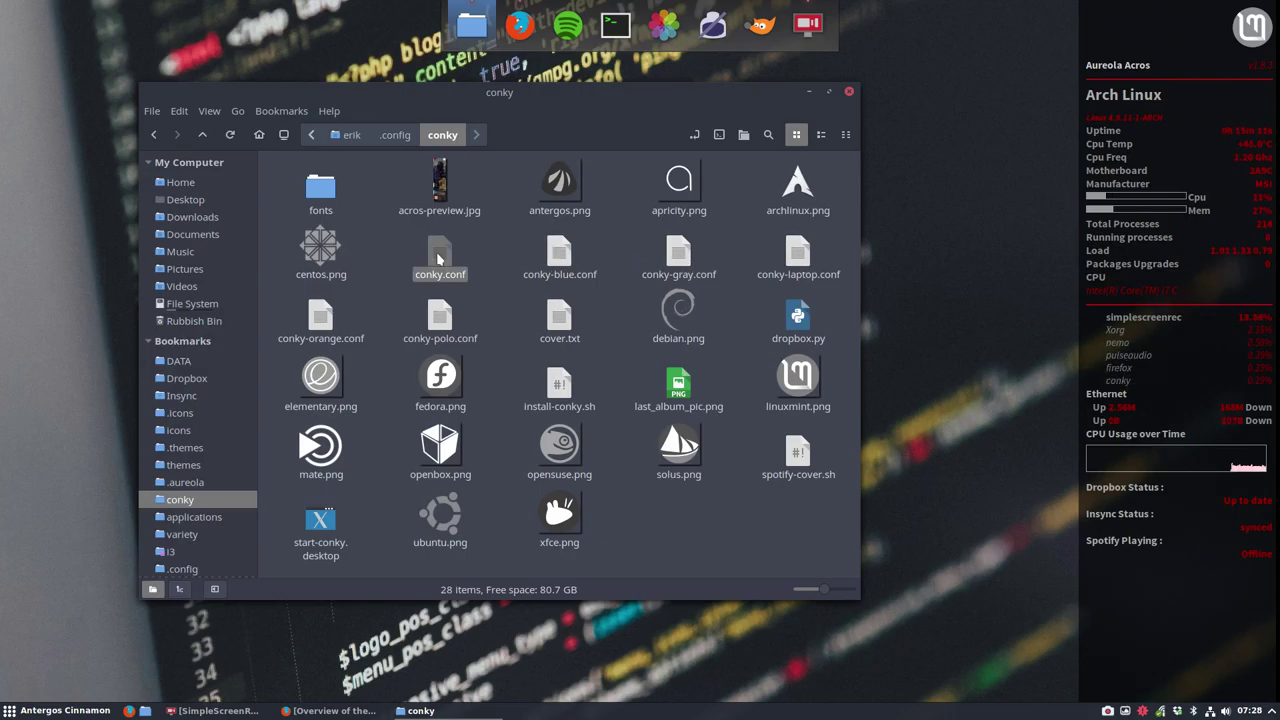
{"action": "left_click", "coordinate": [555, 258]}
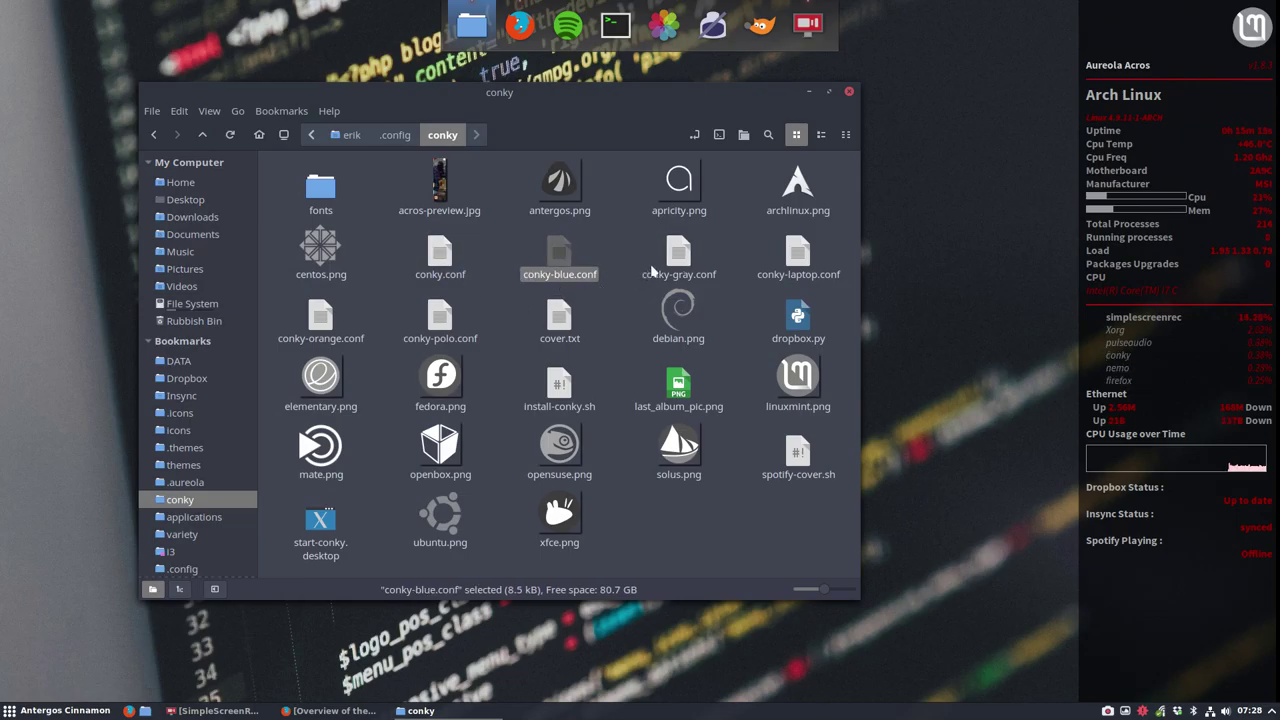
{"action": "left_click", "coordinate": [673, 256]}
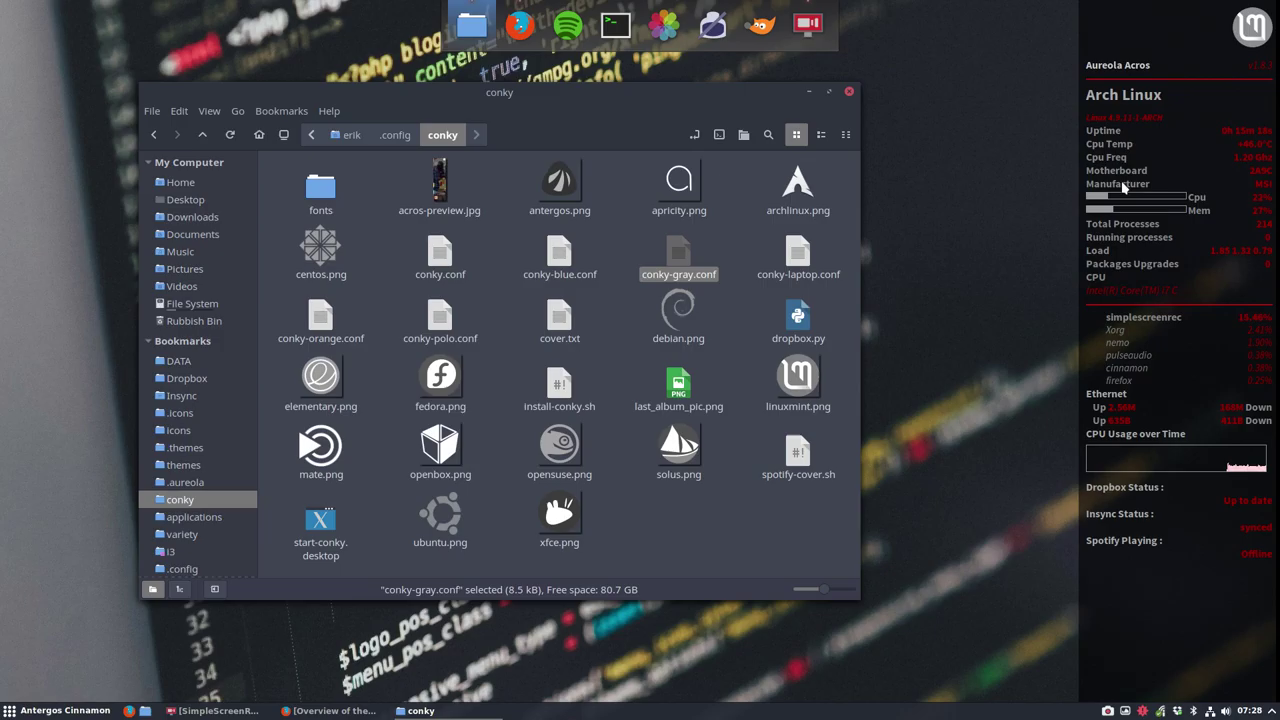
{"action": "left_click", "coordinate": [740, 251]}
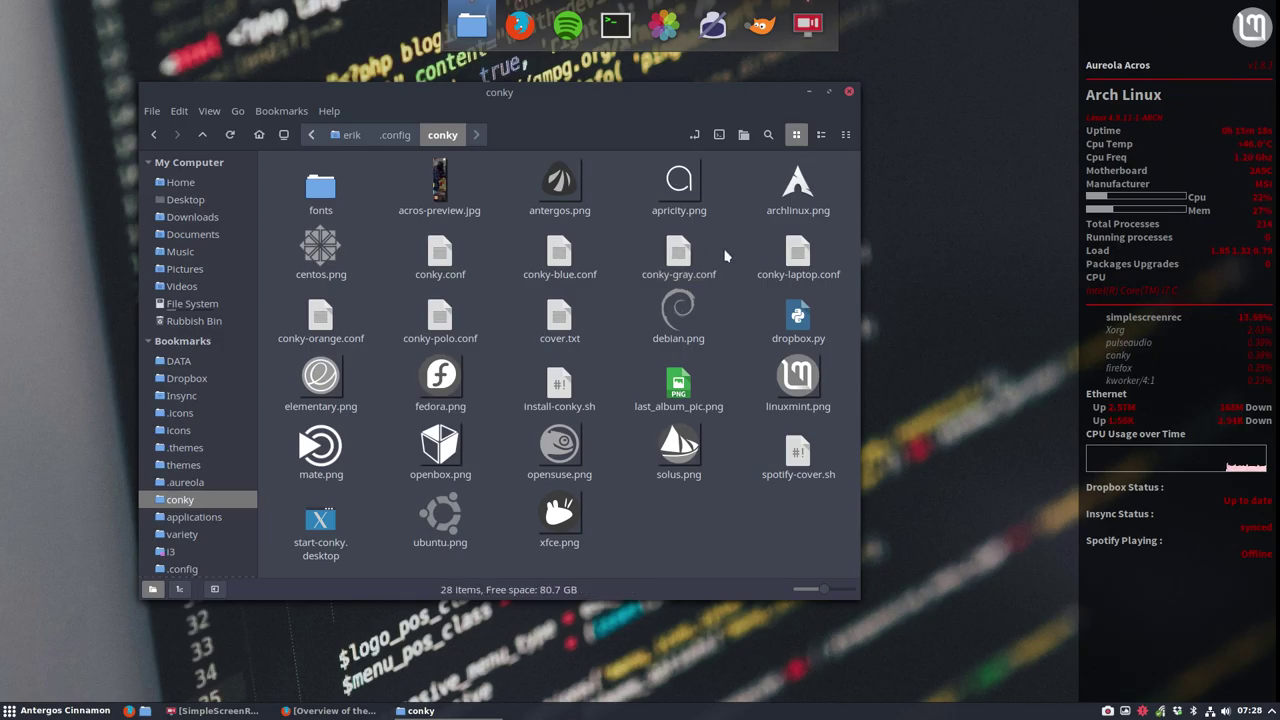
{"action": "left_click", "coordinate": [178, 484]}
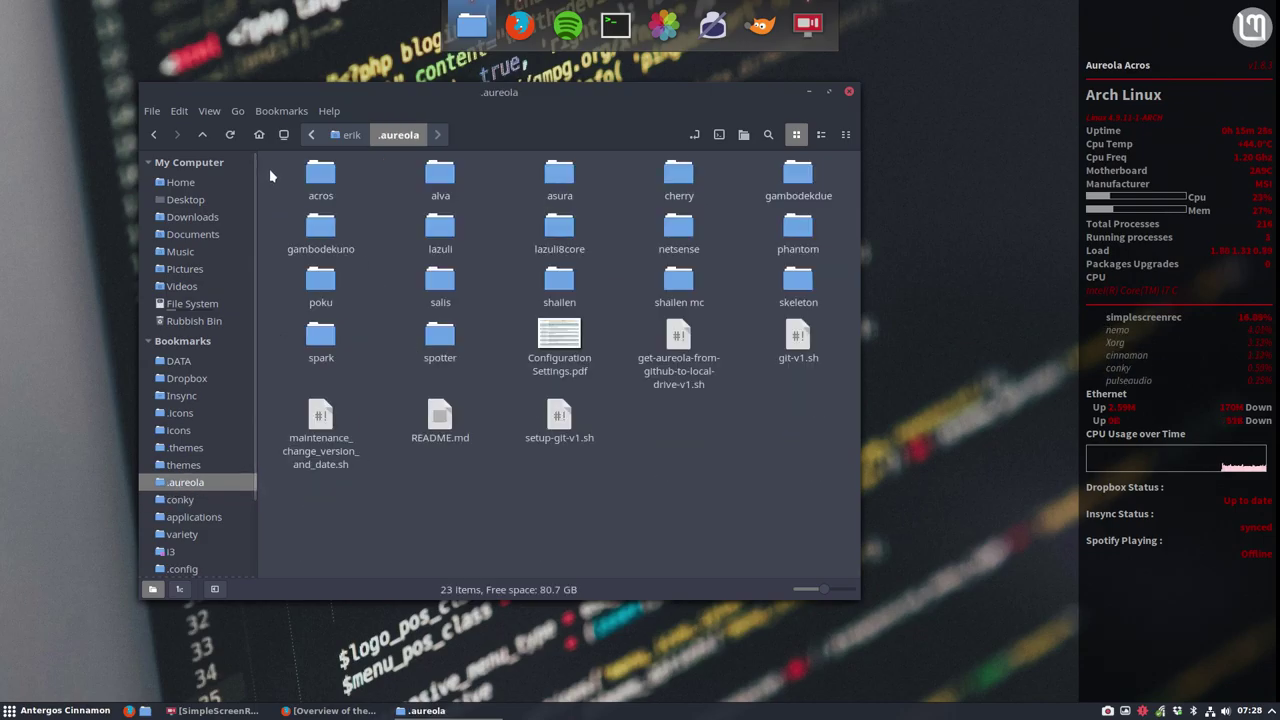
{"action": "left_click_drag", "start_coordinate": [274, 158], "coordinate": [846, 492]}
{"action": "left_click", "coordinate": [846, 492]}
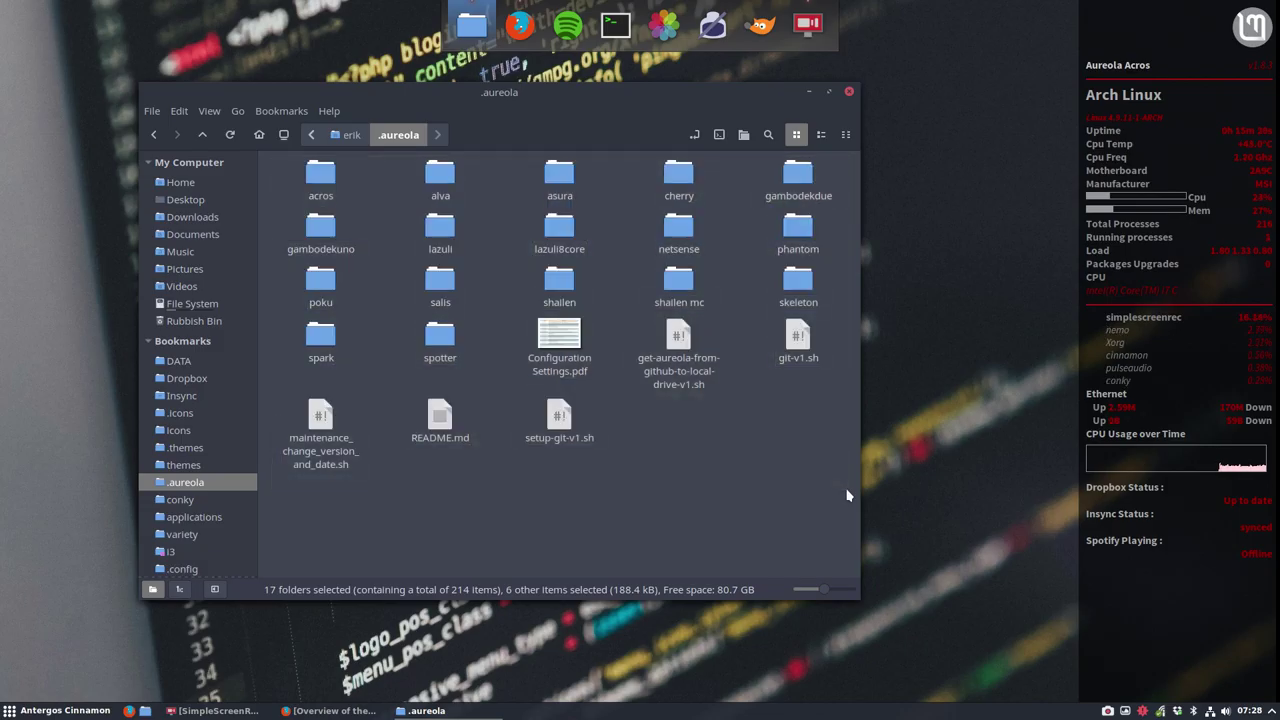
{"action": "left_click", "coordinate": [170, 500]}
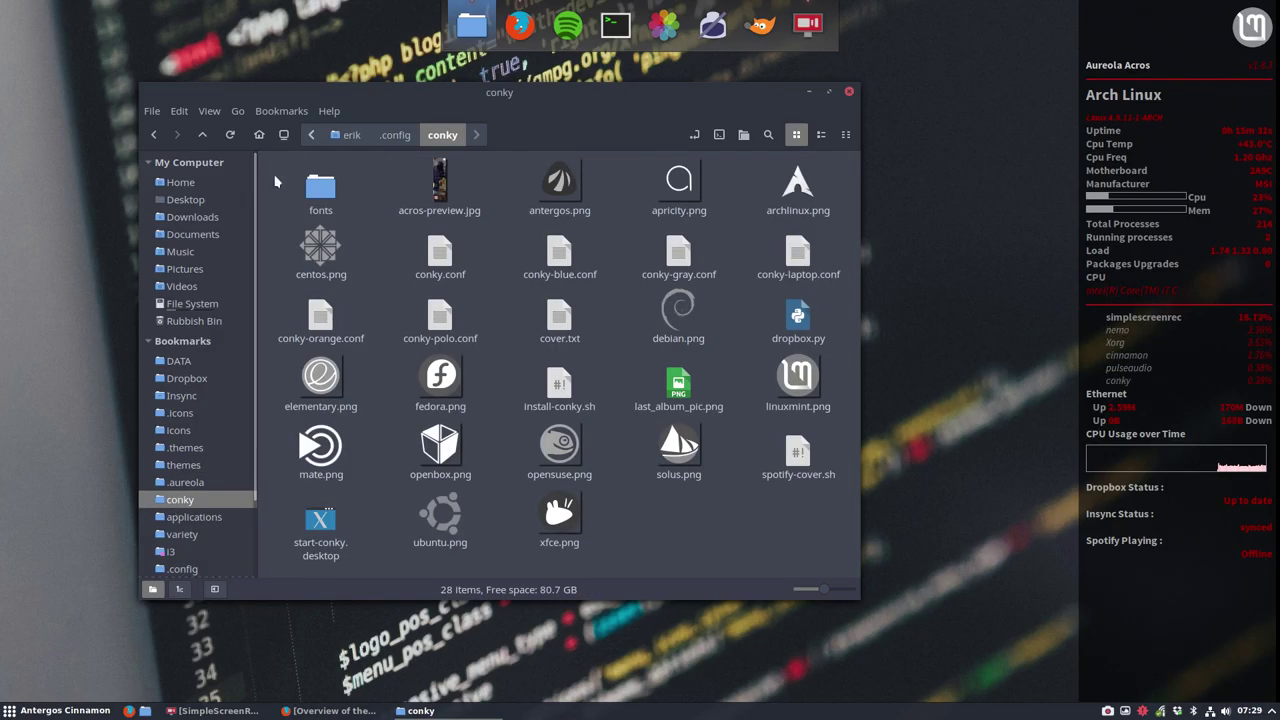
{"action": "left_click_drag", "start_coordinate": [280, 160], "coordinate": [720, 534]}
{"action": "left_click", "coordinate": [720, 534]}
Rename conky.conf to conky-original.conf
{"action": "left_click", "coordinate": [432, 258]}
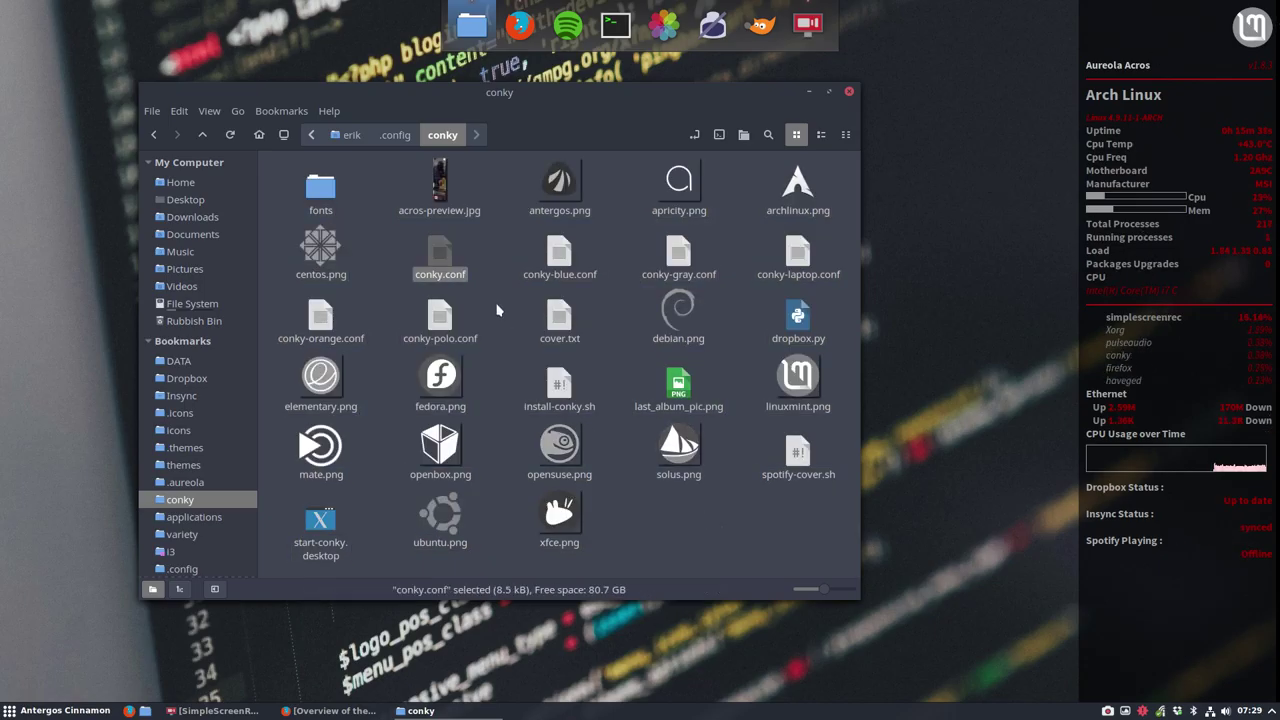
{"action": "left_click", "coordinate": [509, 266]}
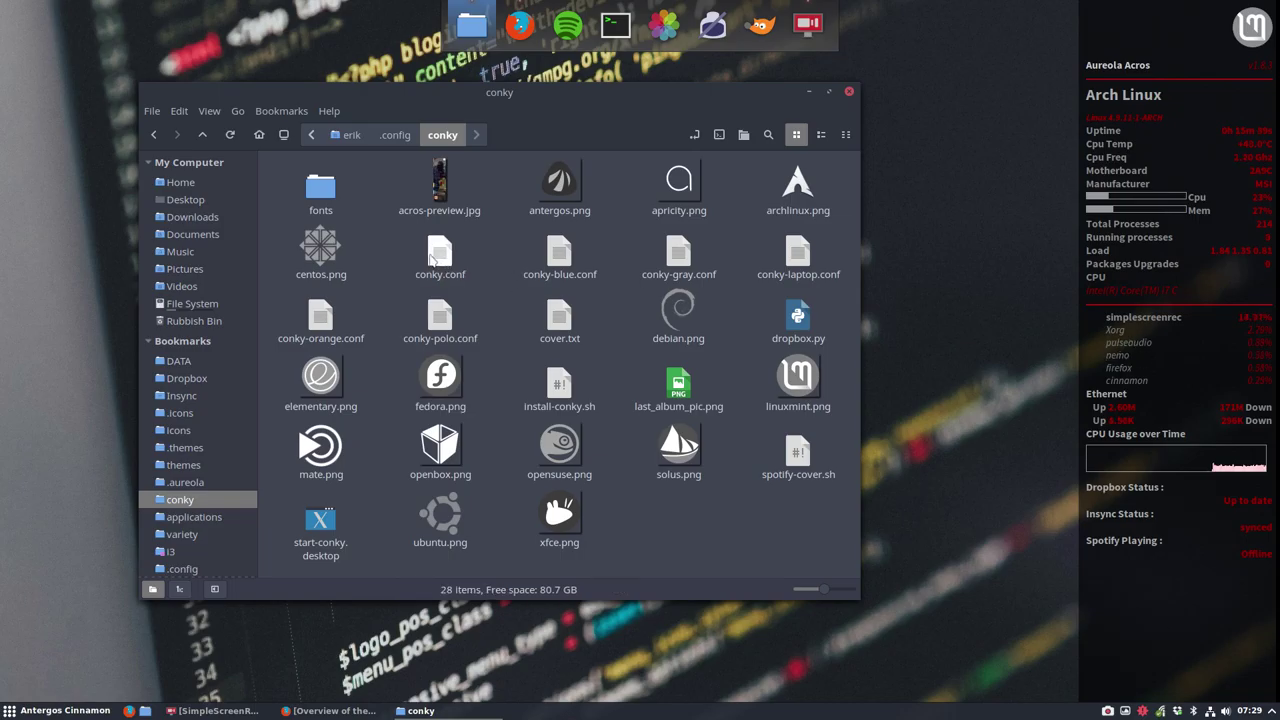
{"action": "left_click", "coordinate": [440, 256]}
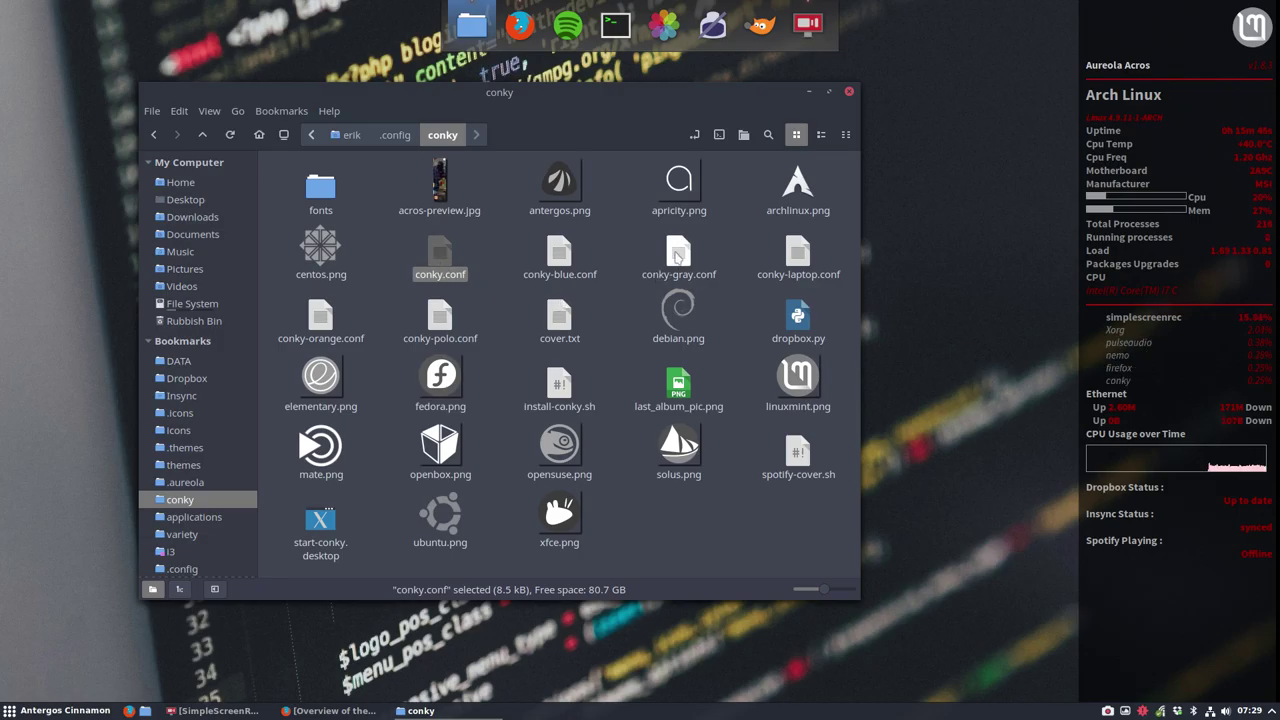
{"action": "left_click", "coordinate": [676, 255]}
{"action": "left_click", "coordinate": [438, 258]}
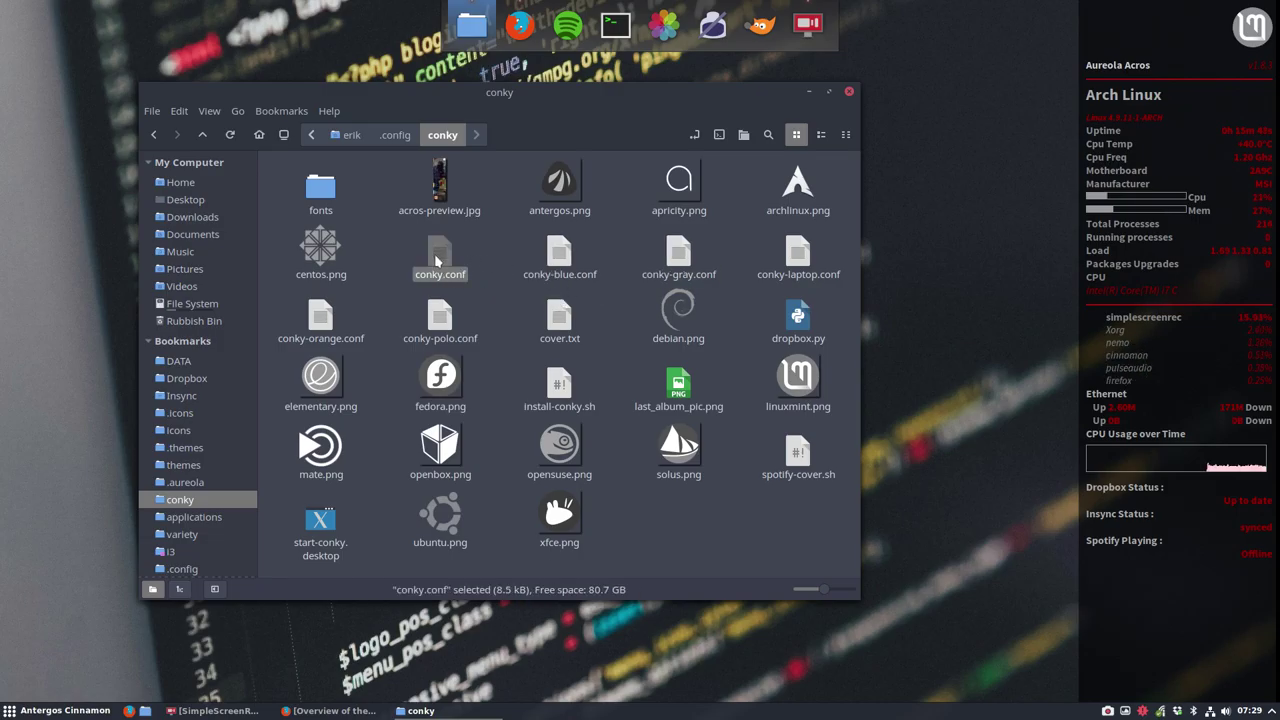
{"action": "key", "text": "F2"}
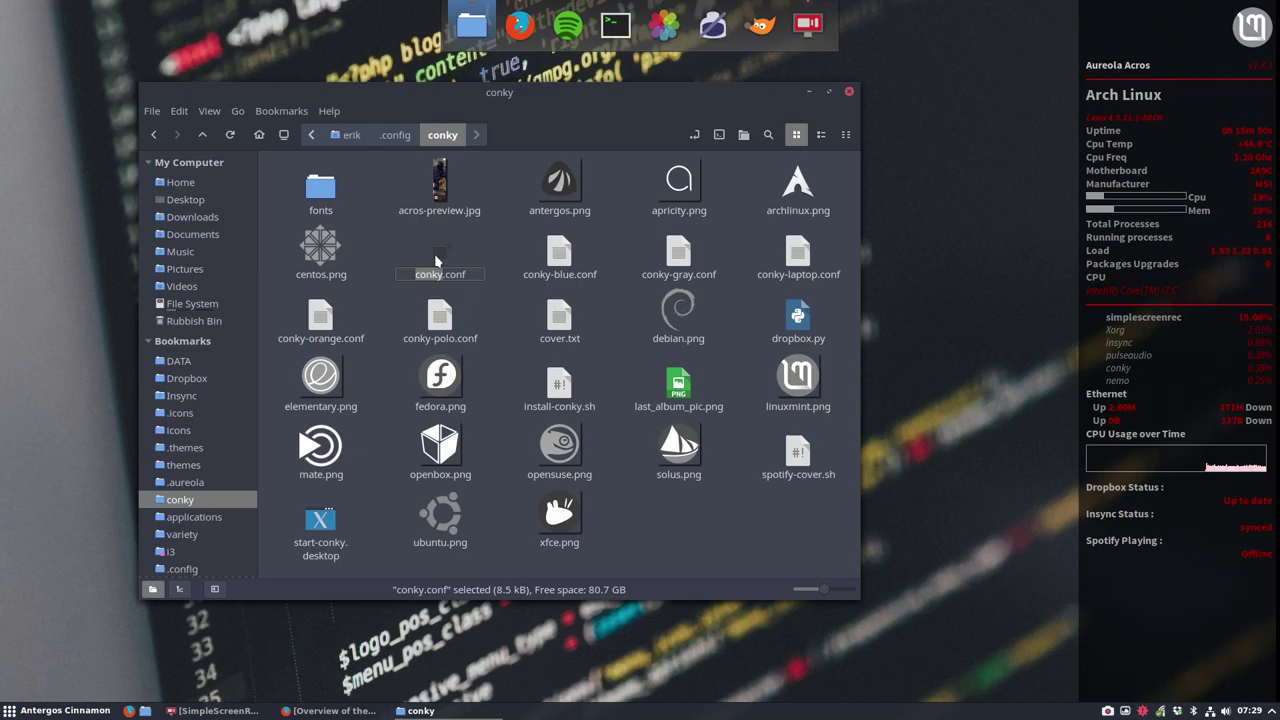
{"action": "type", "text": "-original"}
{"action": "key", "text": "Return"}
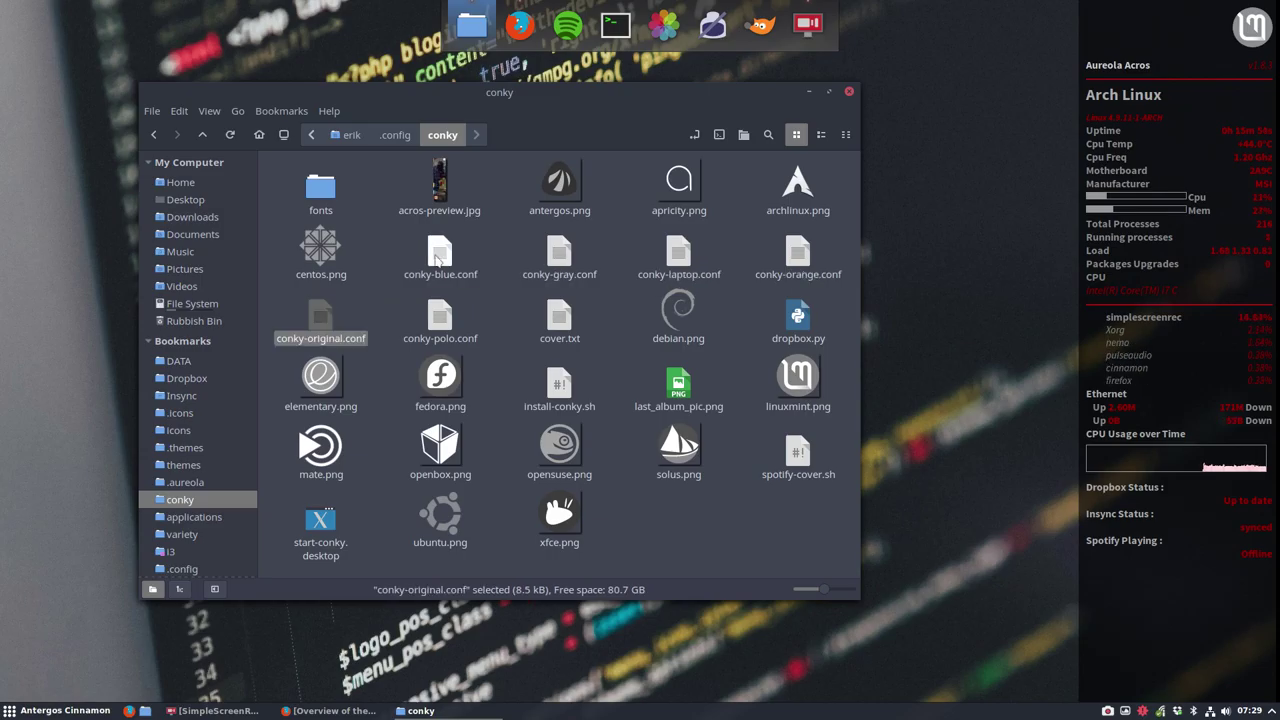
Rename conky-gray.conf to conky.conf
{"action": "left_click", "coordinate": [561, 256]}
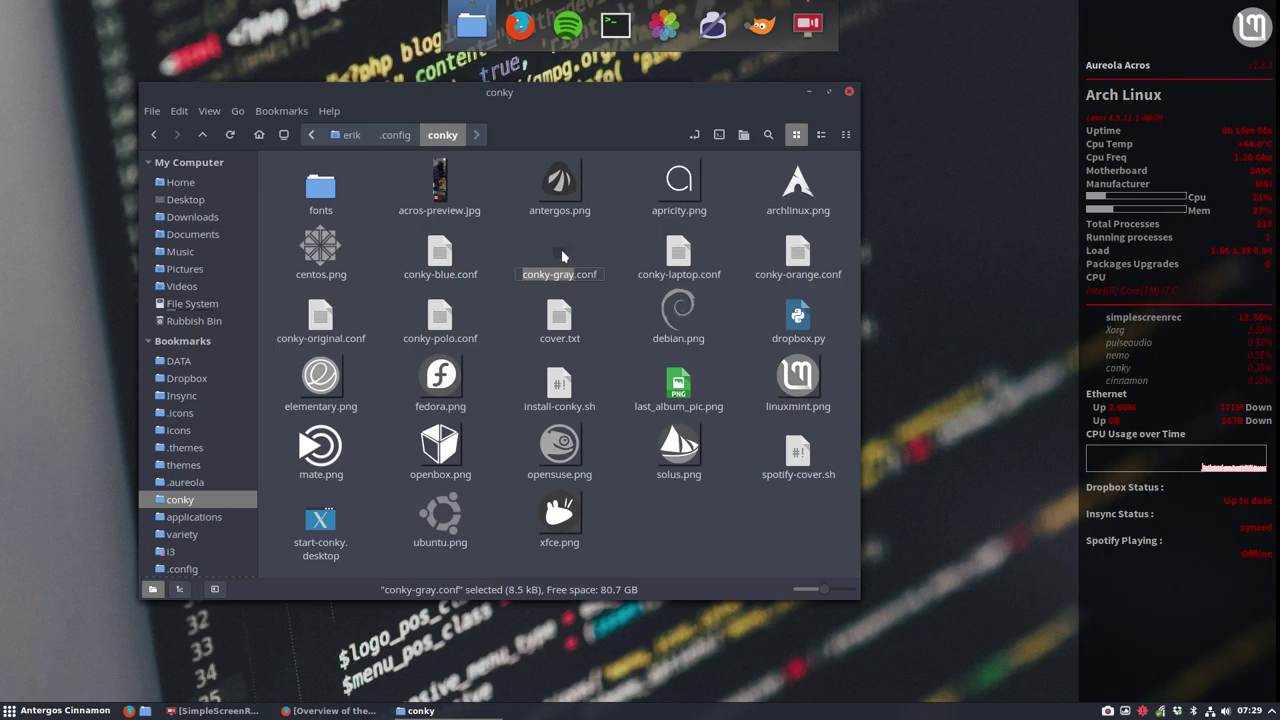
{"action": "key", "text": "Right"}
{"action": "key", "text": "BackSpace"}
{"action": "key", "text": "BackSpace"}
{"action": "key", "text": "BackSpace"}
{"action": "key", "text": "Return"}
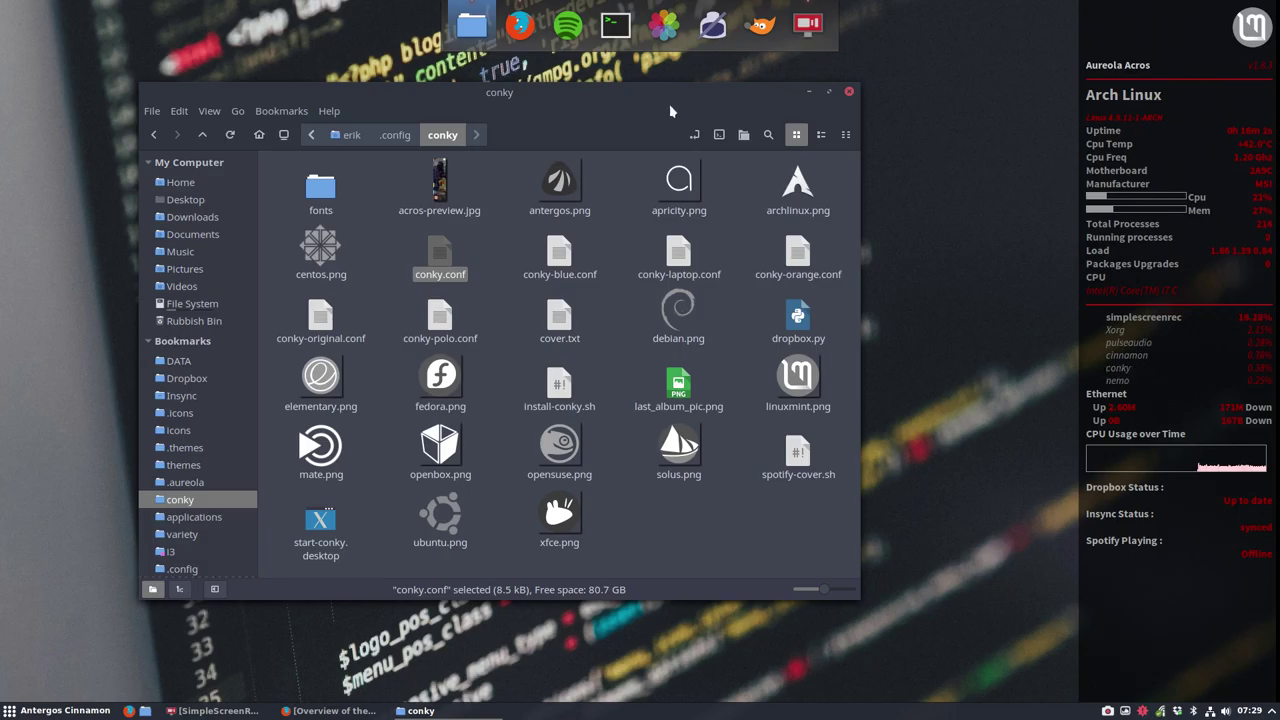
{"action": "left_click", "coordinate": [619, 40]}
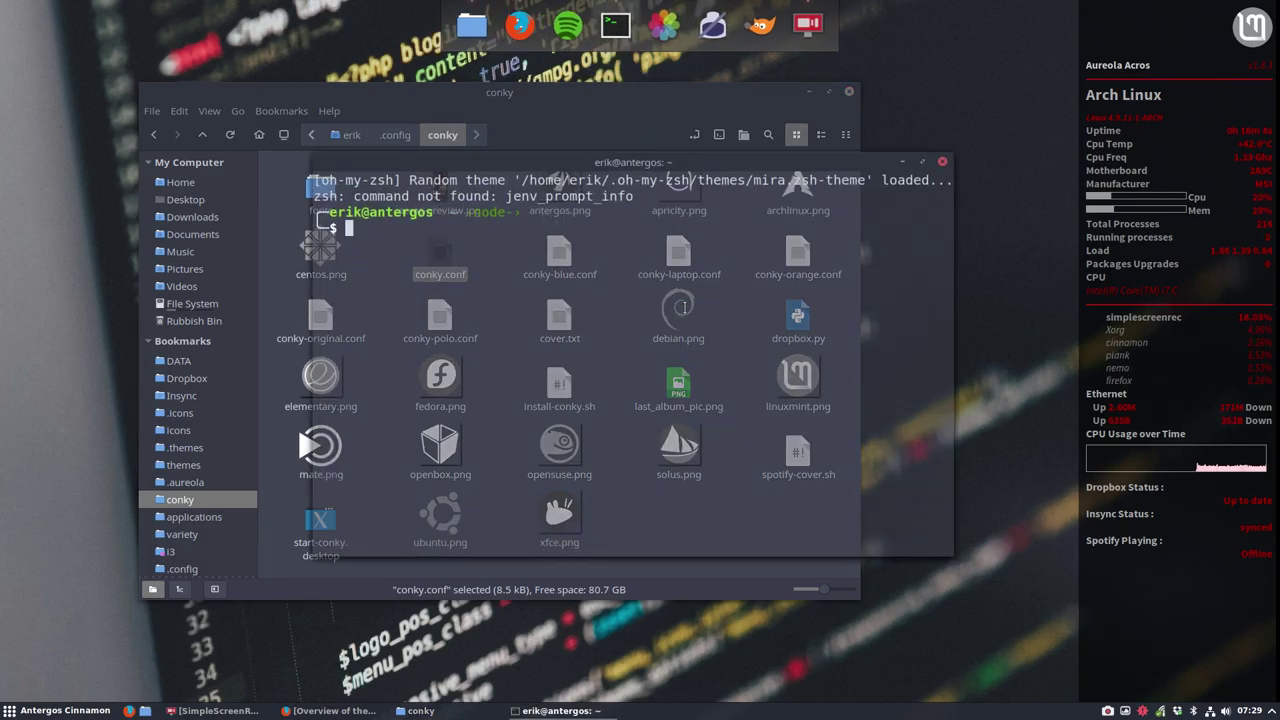
Run killall conky, relaunch conky with the gray config, and close the terminal
{"action": "type", "text": "kill"}
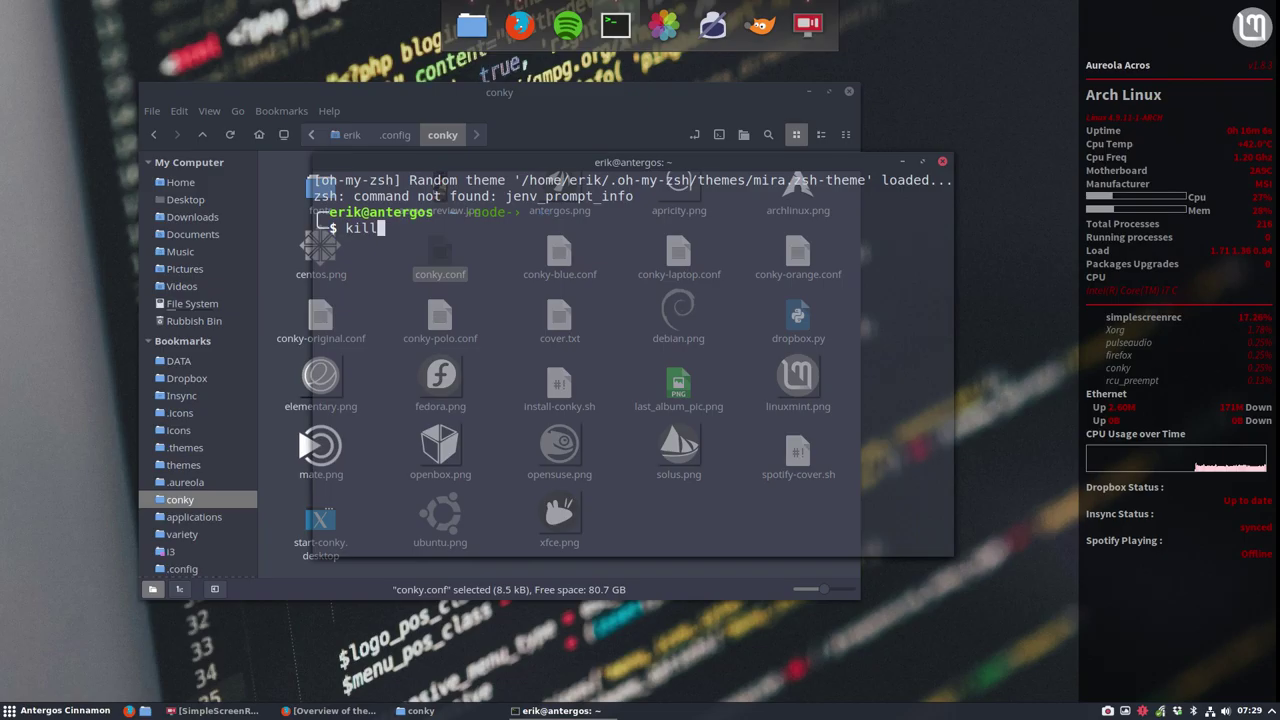
{"action": "type", "text": "all conky"}
{"action": "key", "text": "Return"}
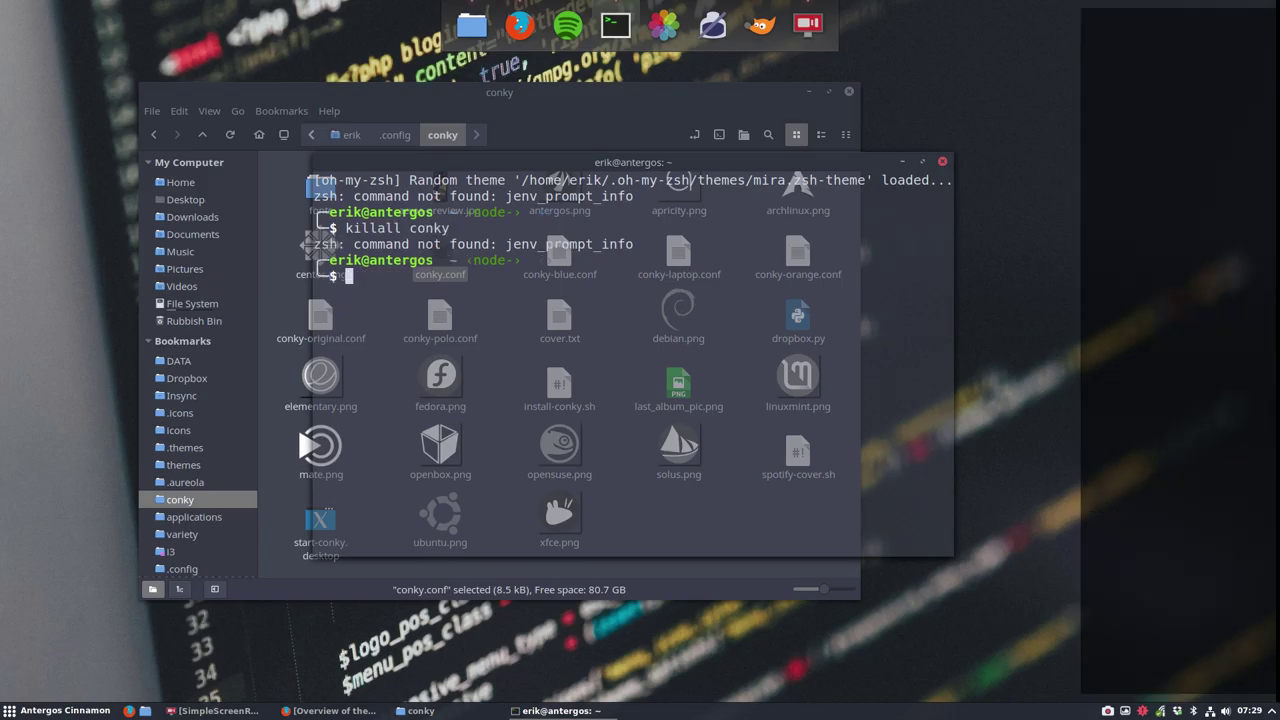
{"action": "type", "text": "conky"}
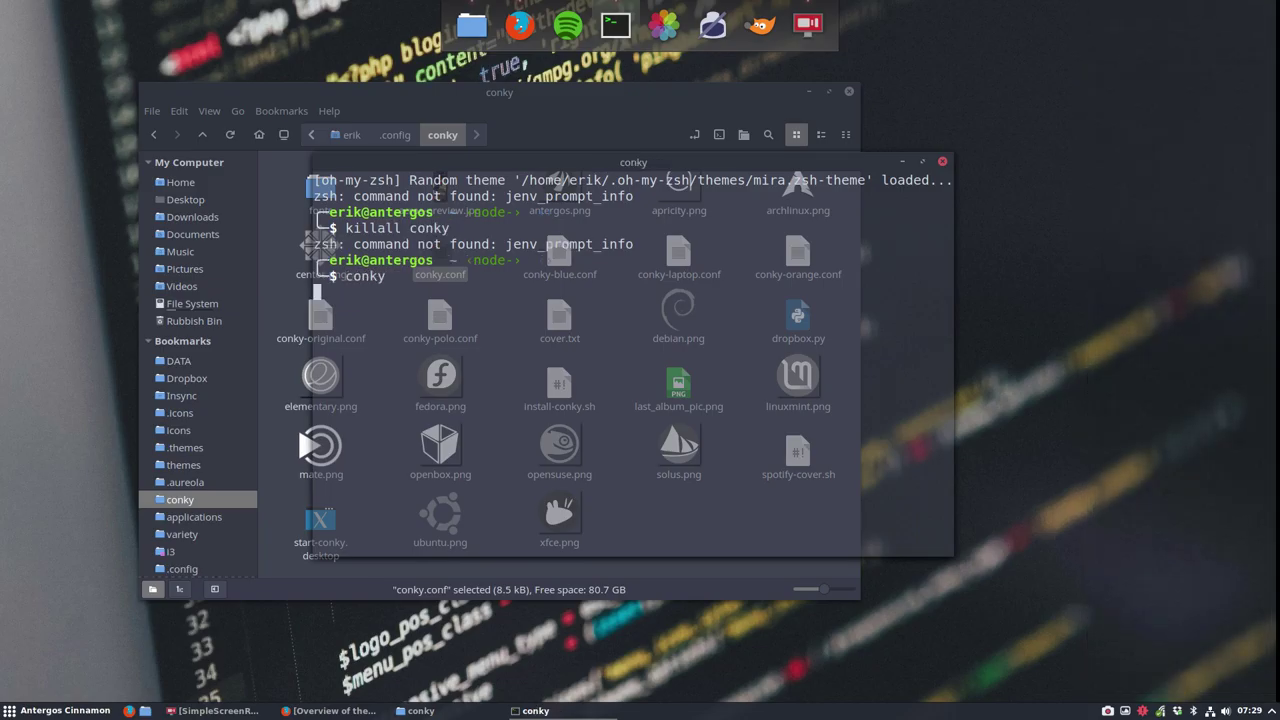
{"action": "key", "text": "Return"}
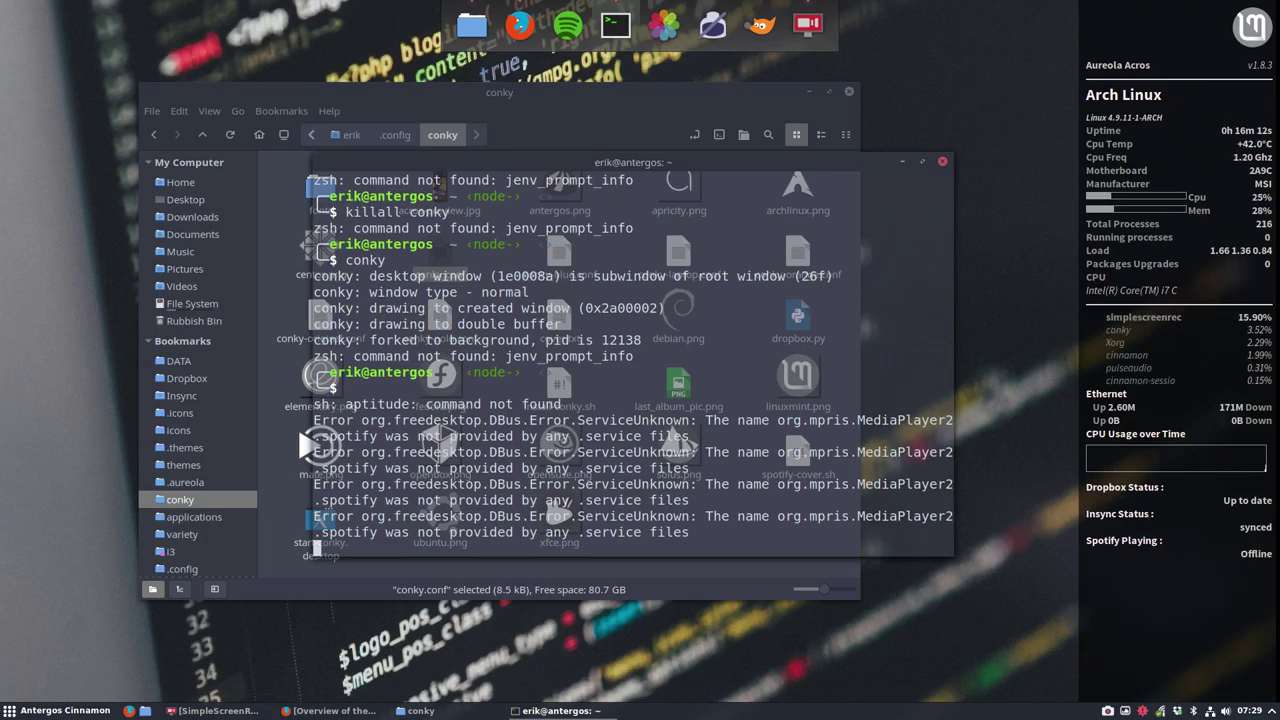
{"action": "left_click", "coordinate": [942, 161]}
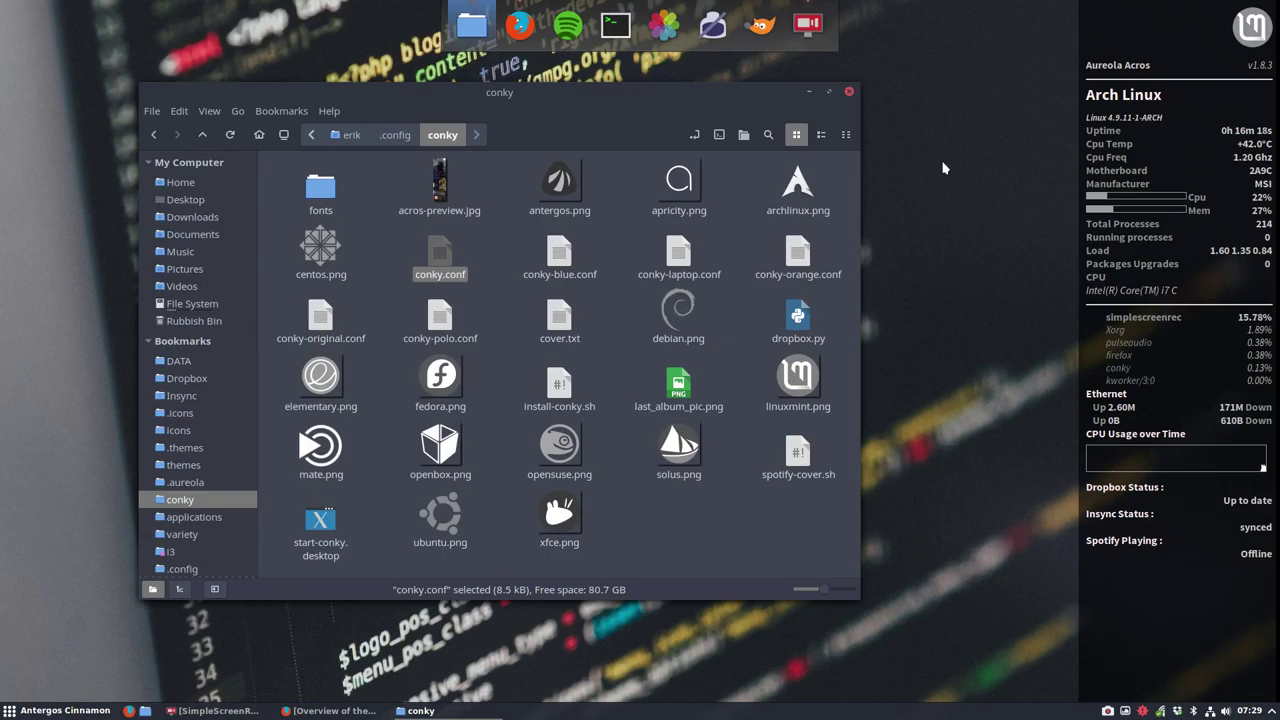
{"action": "left_click_drag", "start_coordinate": [559, 94], "coordinate": [630, 69]}
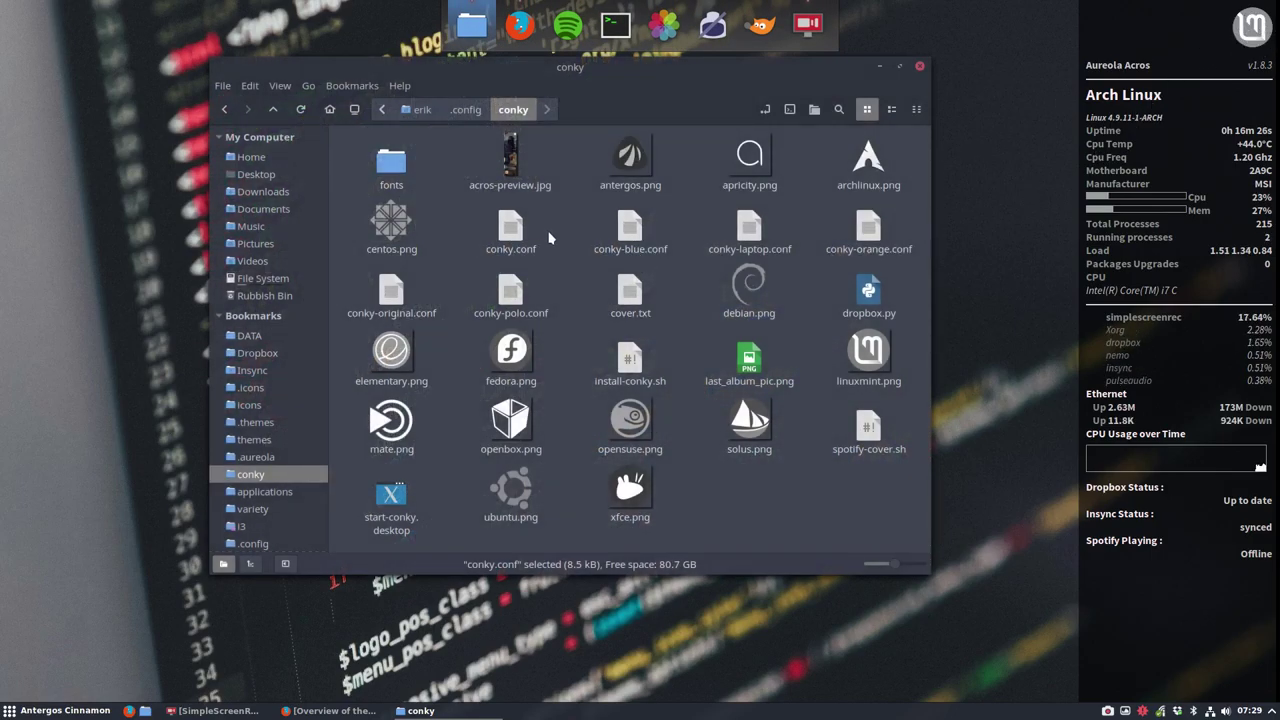
Open conky.conf and replace linuxmint in the logo line with arch, saving the file
{"action": "double_click", "coordinate": [510, 235]}
{"action": "scroll", "coordinate": [288, 452], "scroll_direction": "down", "scroll_amount": 20}
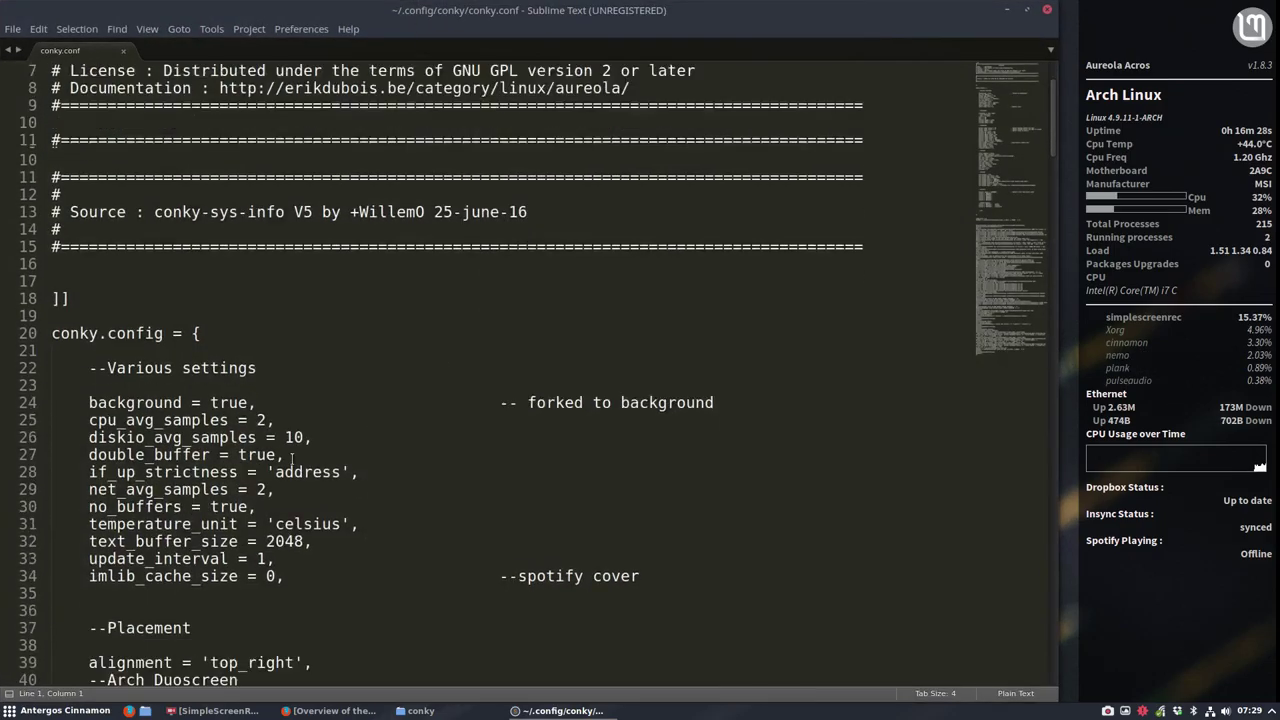
{"action": "scroll", "coordinate": [288, 452], "scroll_direction": "down", "scroll_amount": 16}
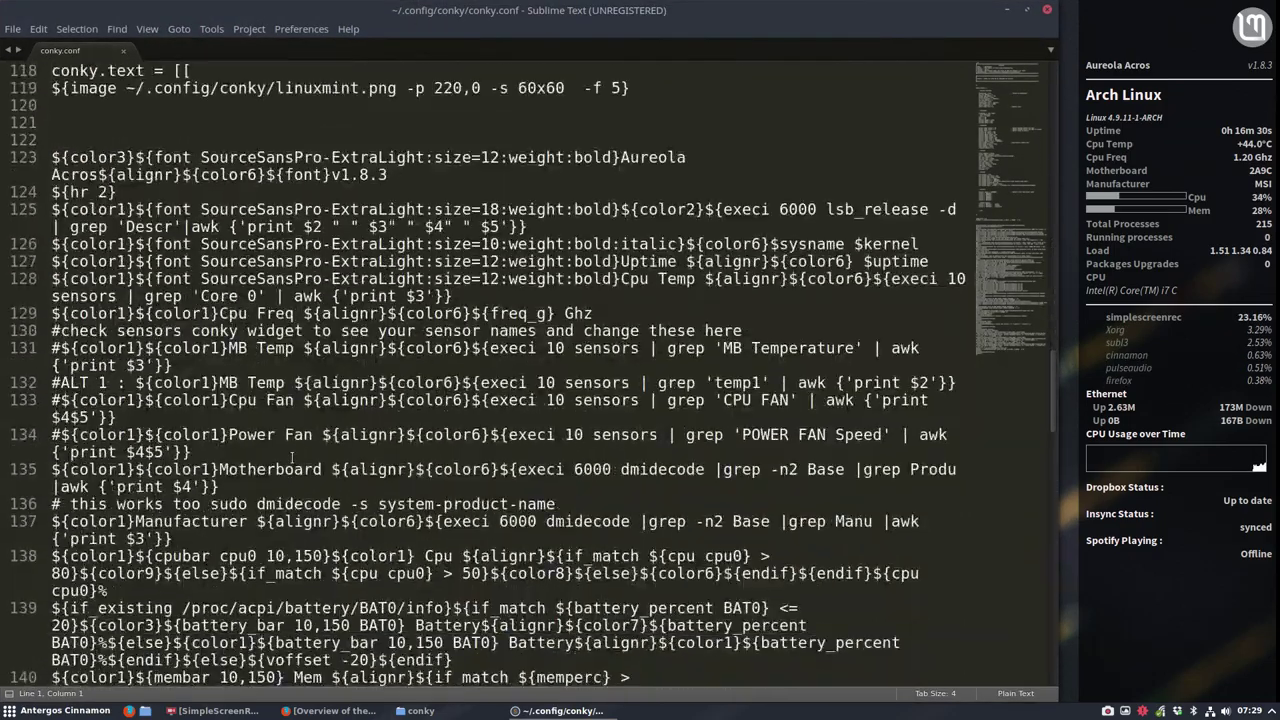
{"action": "scroll", "coordinate": [292, 453], "scroll_direction": "up", "scroll_amount": 3}
{"action": "double_click", "coordinate": [305, 240]}
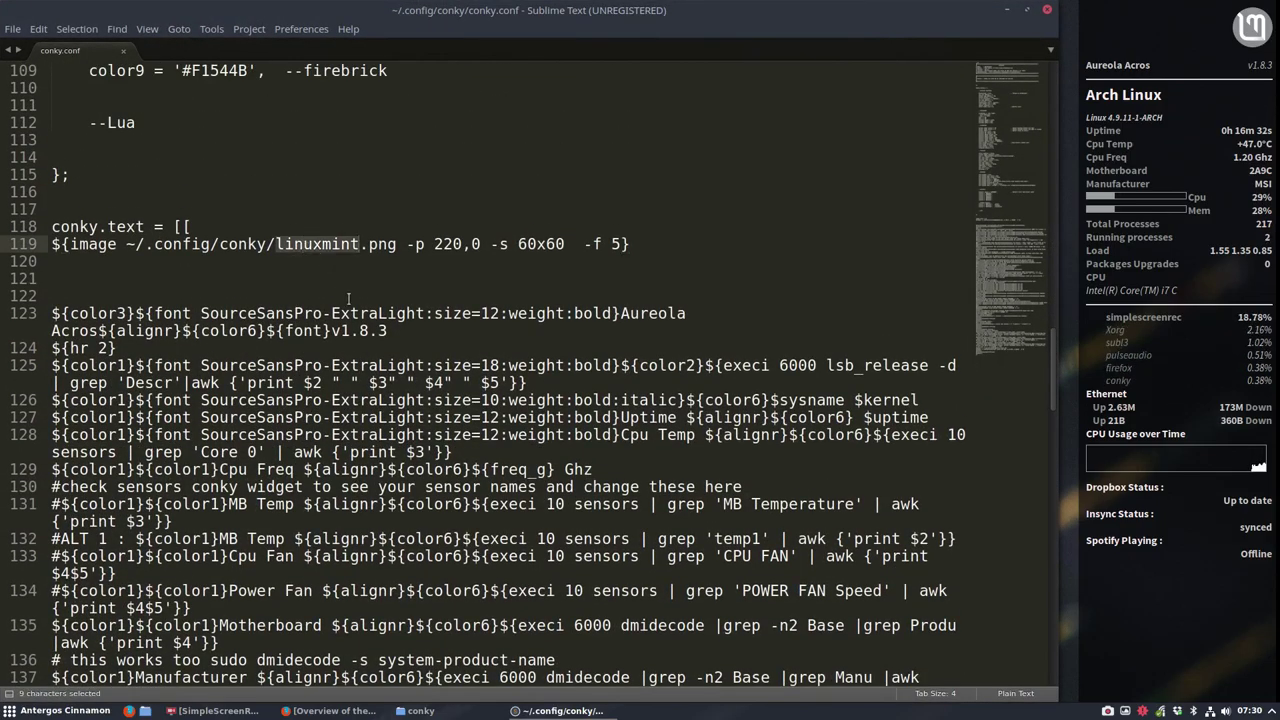
{"action": "type", "text": "arch"}
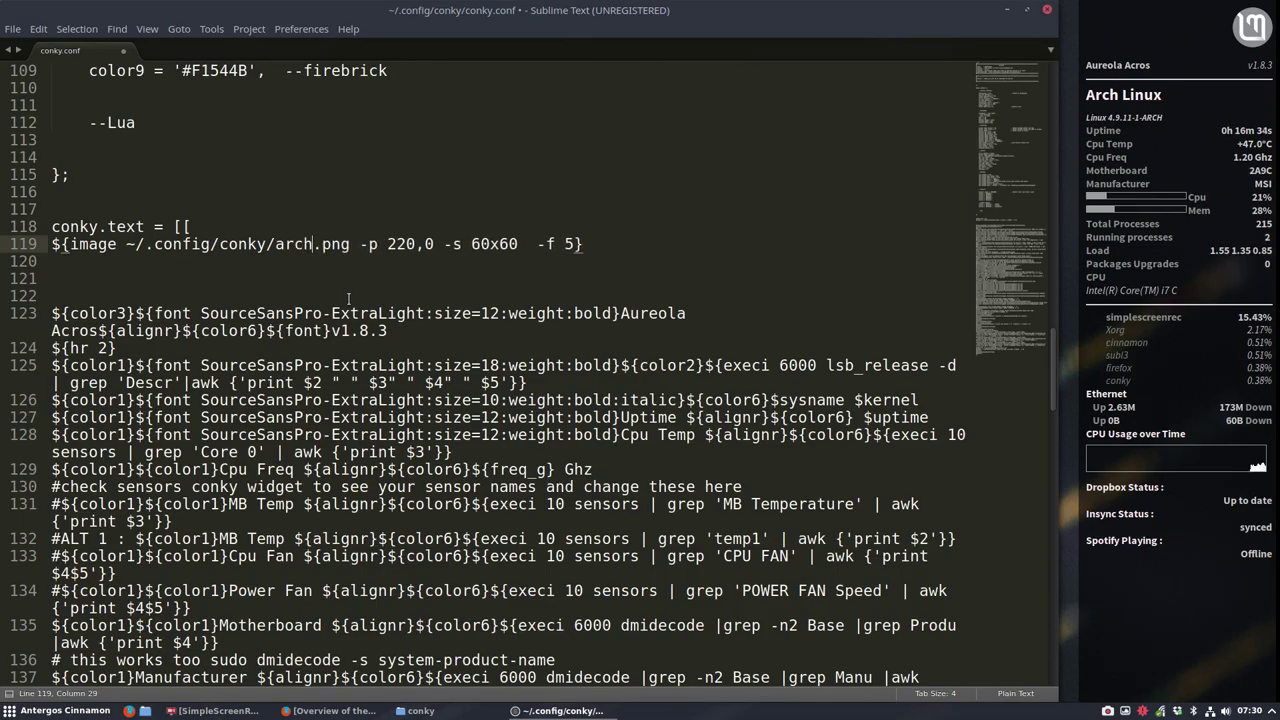
{"action": "key", "text": "ctrl+s"}
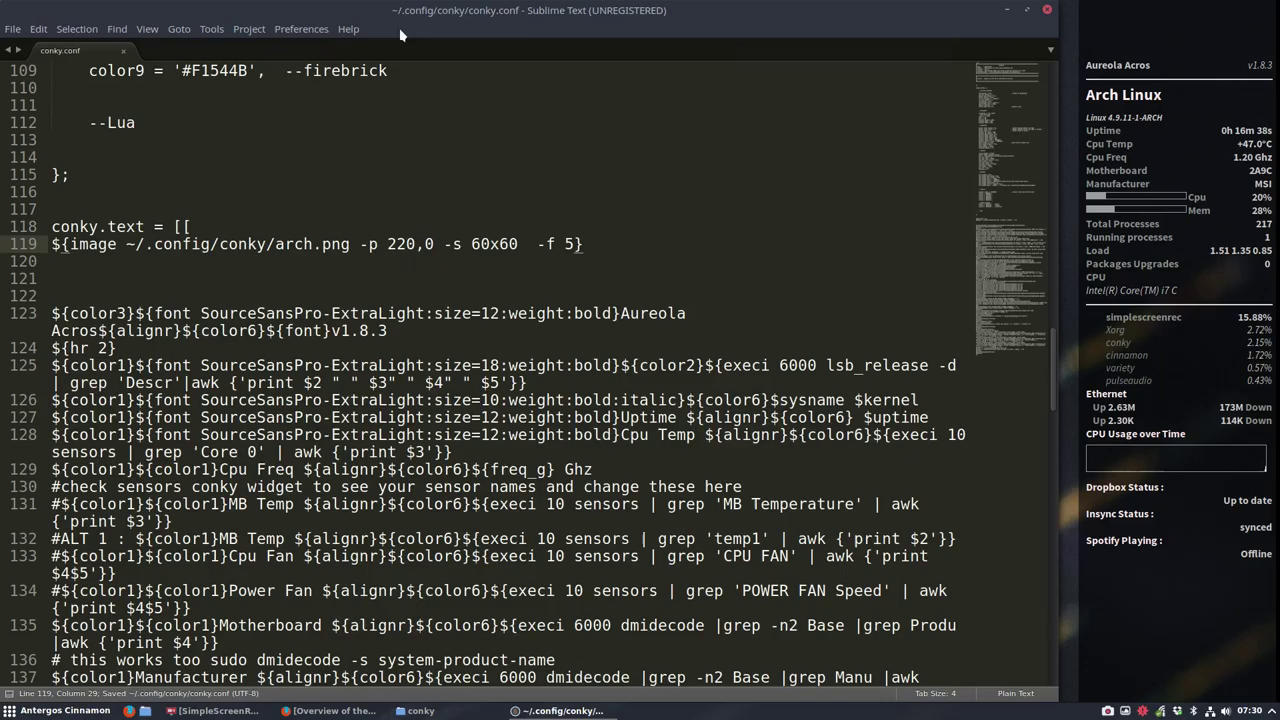
Complete the logo path as archlinux.png, save it, and close the editor
{"action": "left_click_drag", "start_coordinate": [437, 10], "coordinate": [579, 397]}
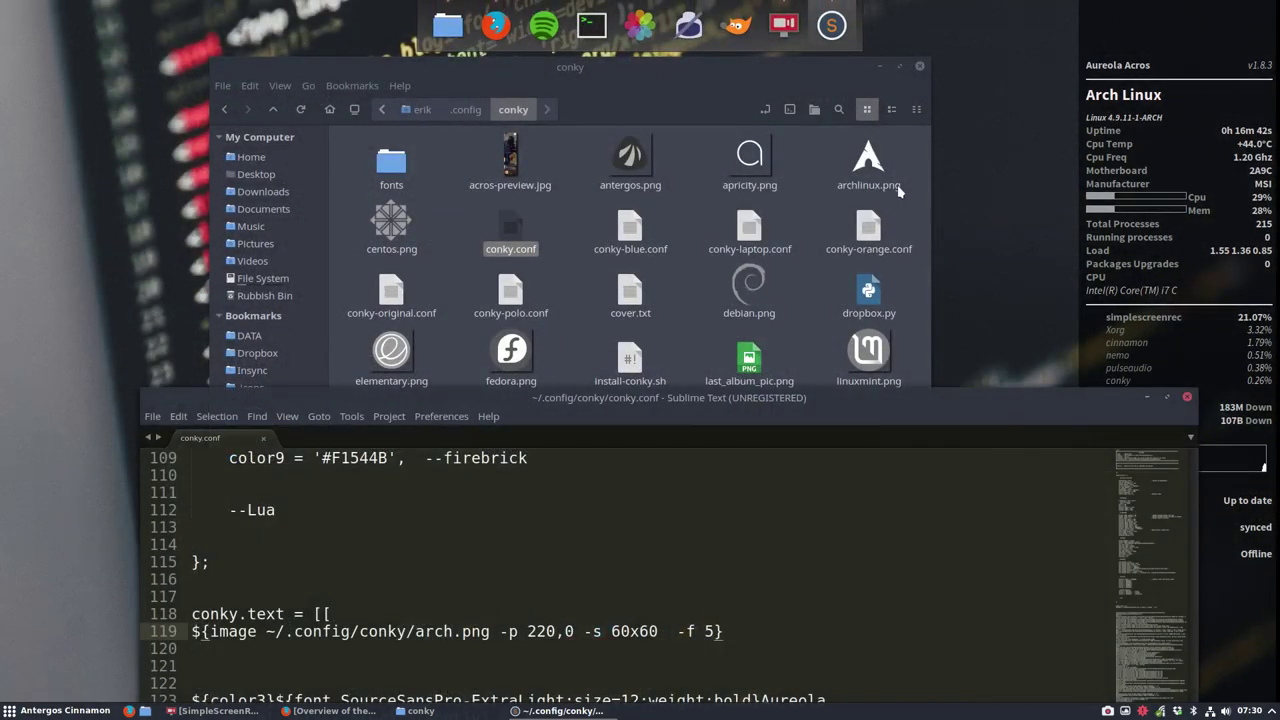
{"action": "double_click", "coordinate": [662, 398]}
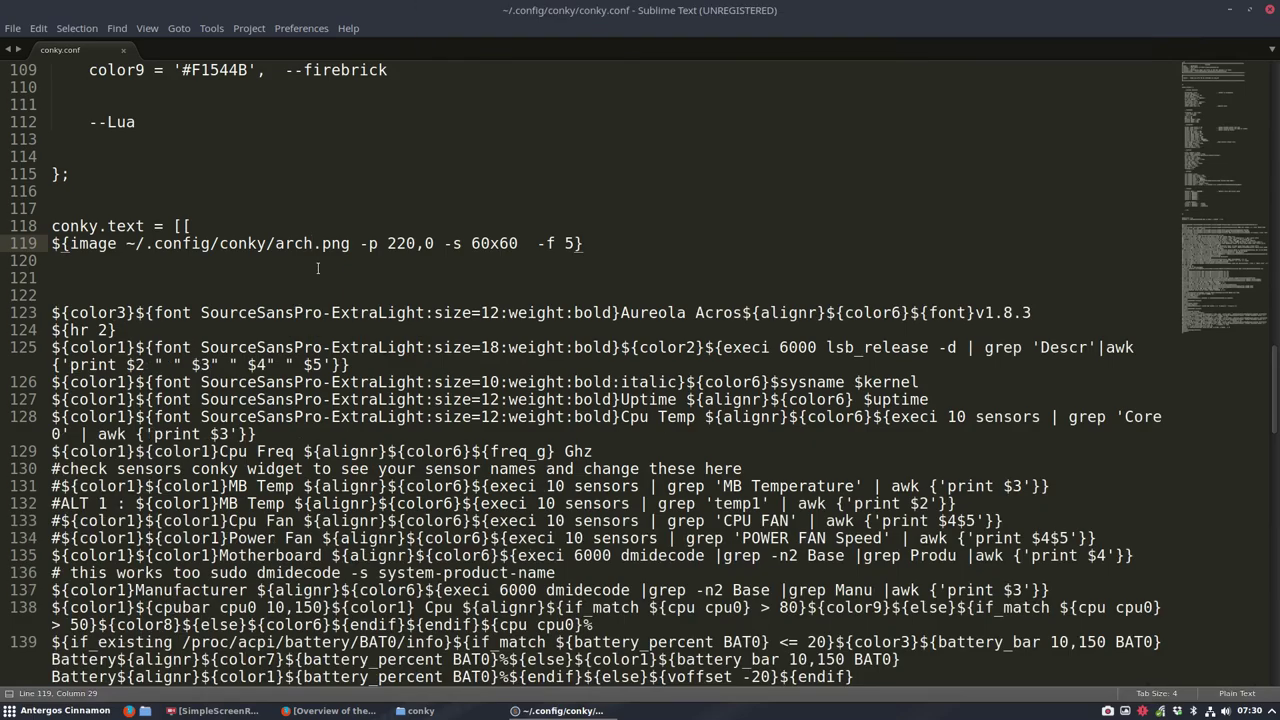
{"action": "type", "text": "inux"}
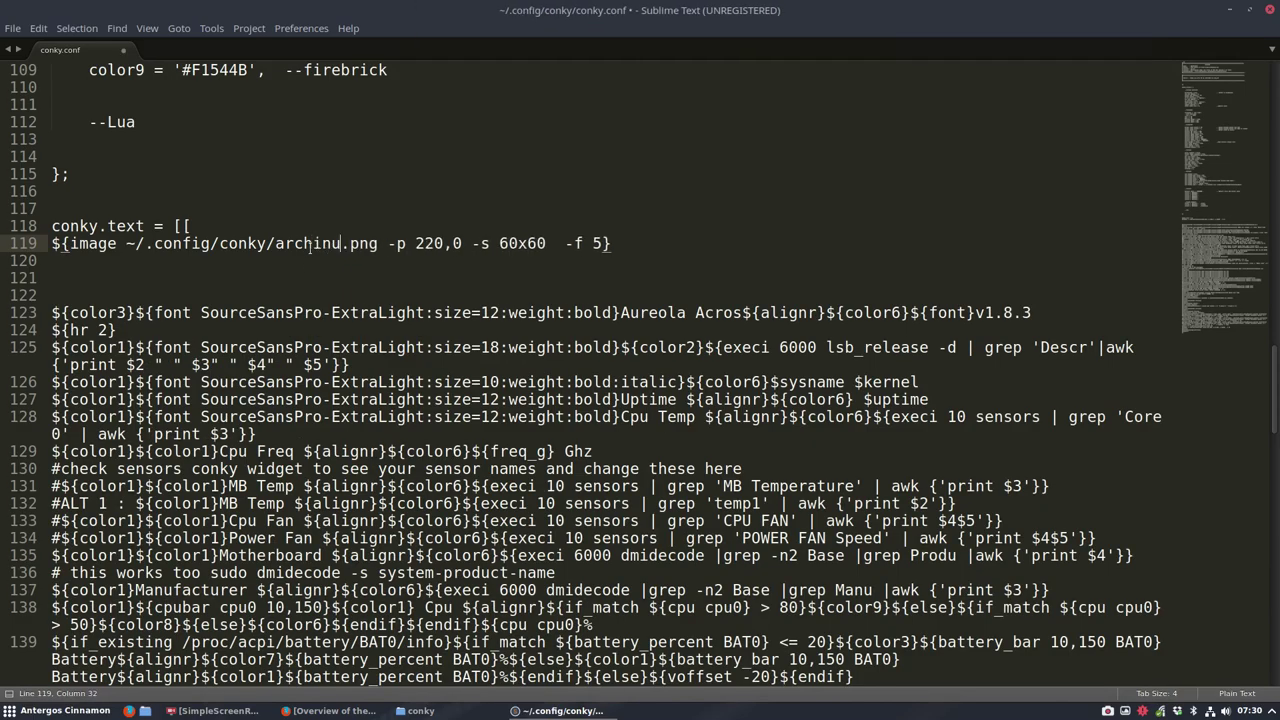
{"action": "key", "text": "ctrl+s"}
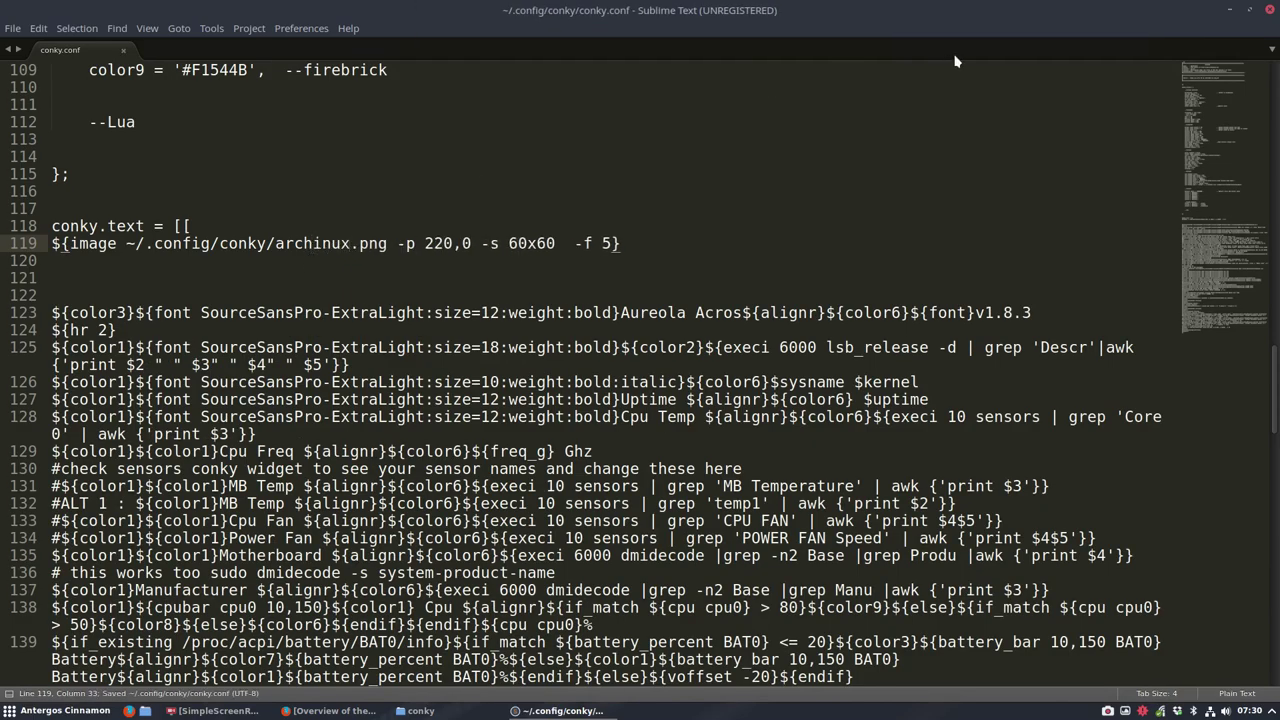
{"action": "left_click_drag", "start_coordinate": [1006, 9], "coordinate": [915, 68]}
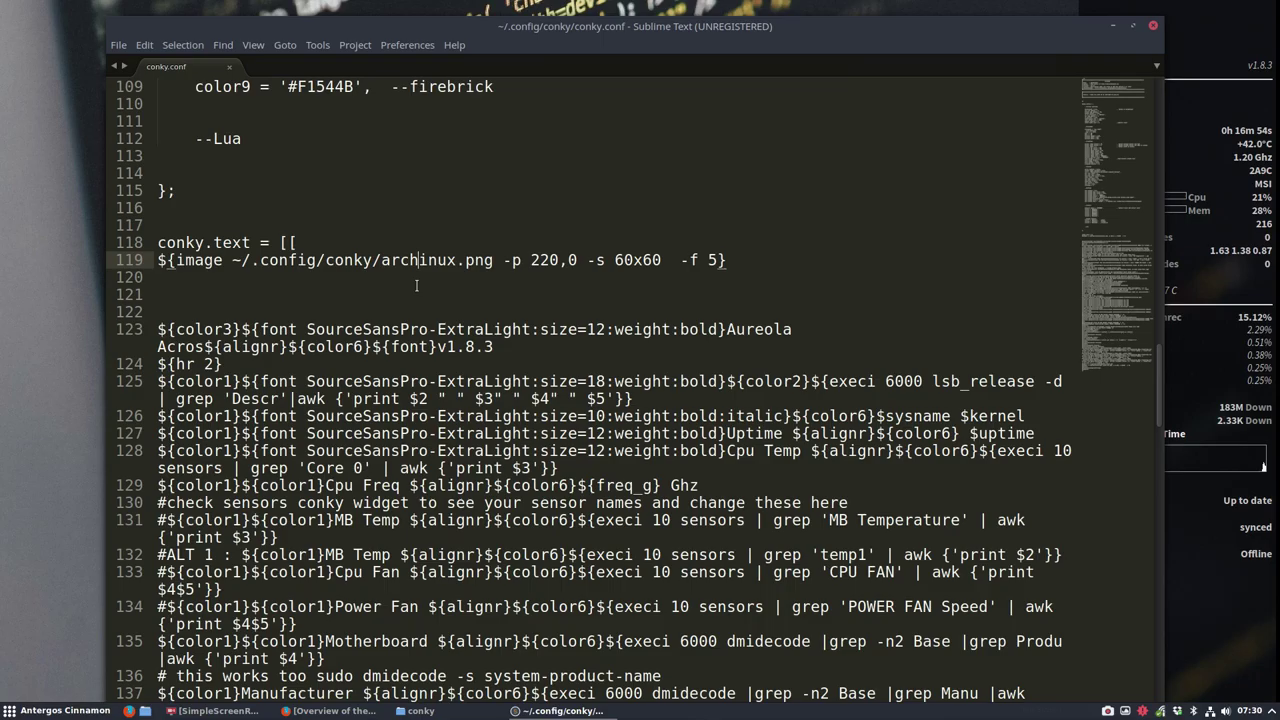
{"action": "type", "text": "l"}
{"action": "key", "text": "ctrl+s"}
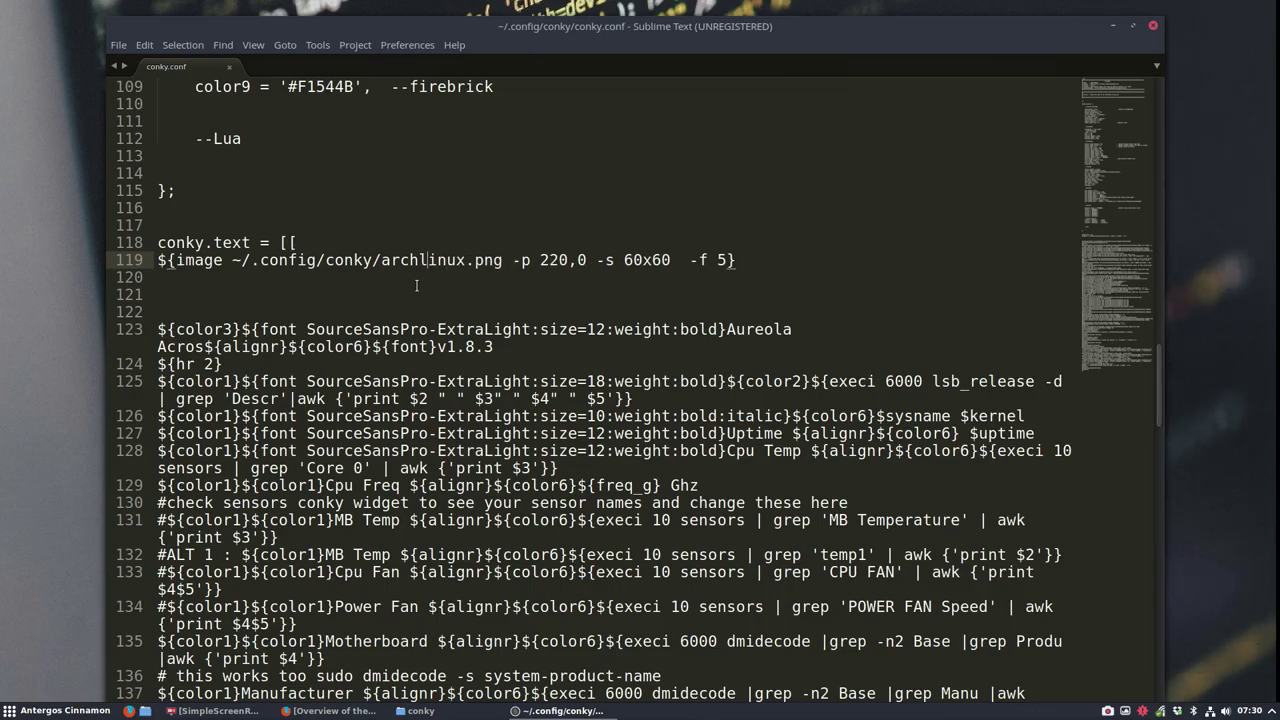
{"action": "left_click", "coordinate": [1155, 26]}
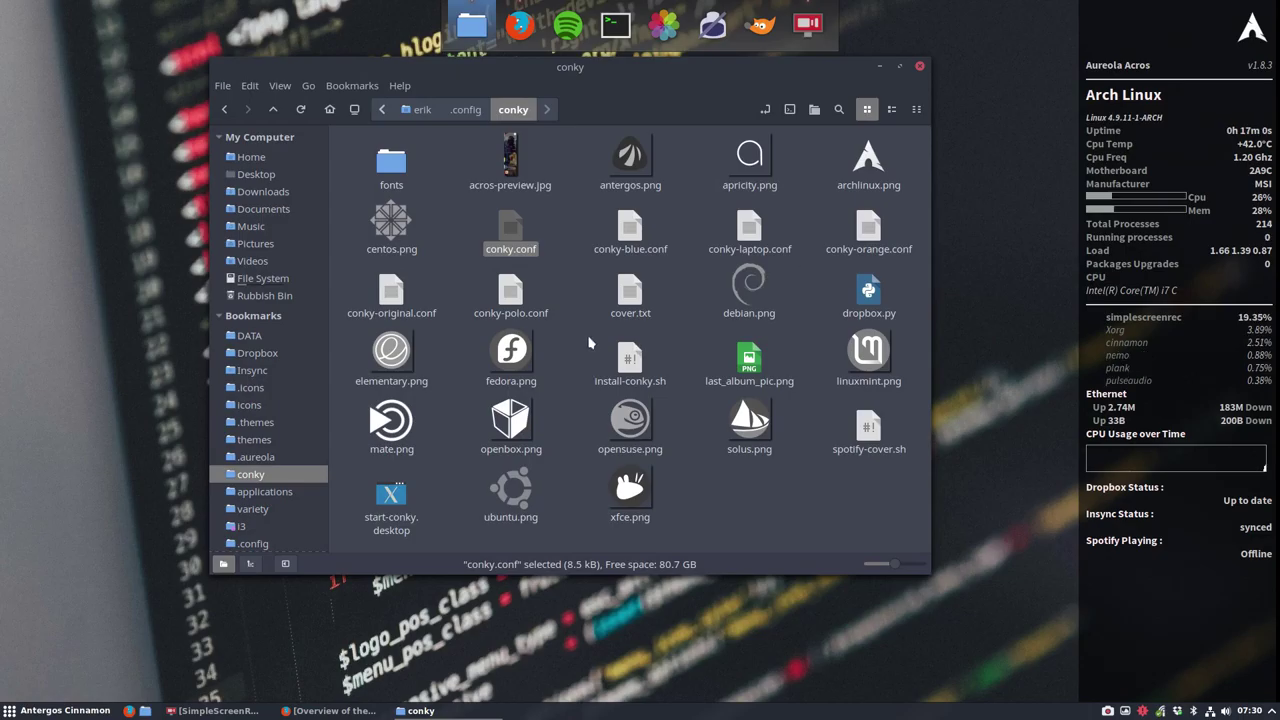
Rename the active conky.conf back to conky-gray.conf
{"action": "left_click", "coordinate": [584, 264]}
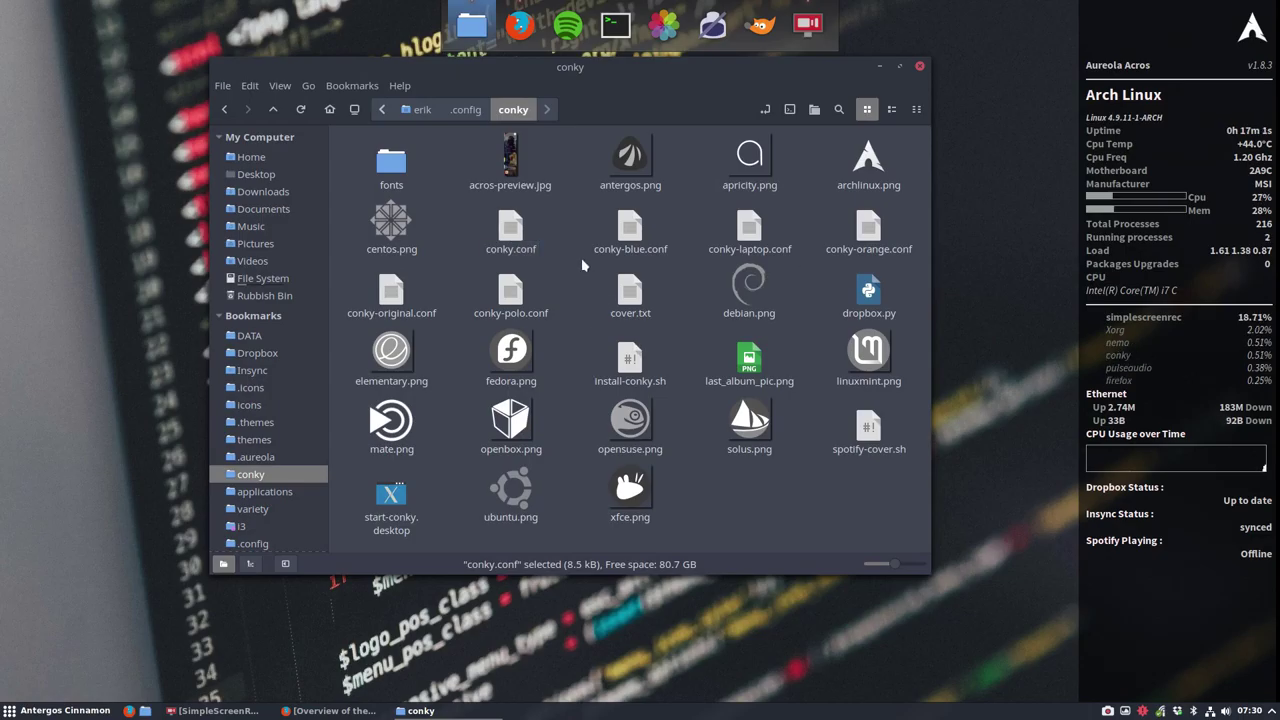
{"action": "left_click", "coordinate": [749, 228]}
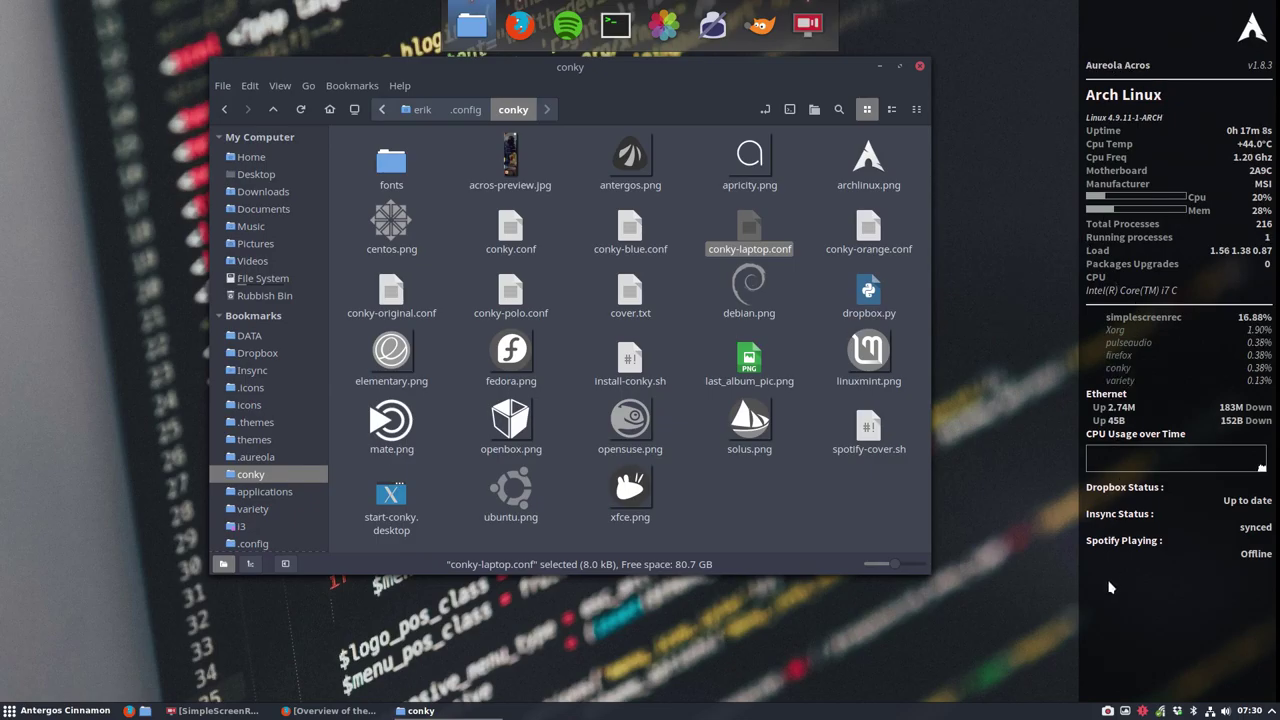
{"action": "left_click", "coordinate": [782, 495]}
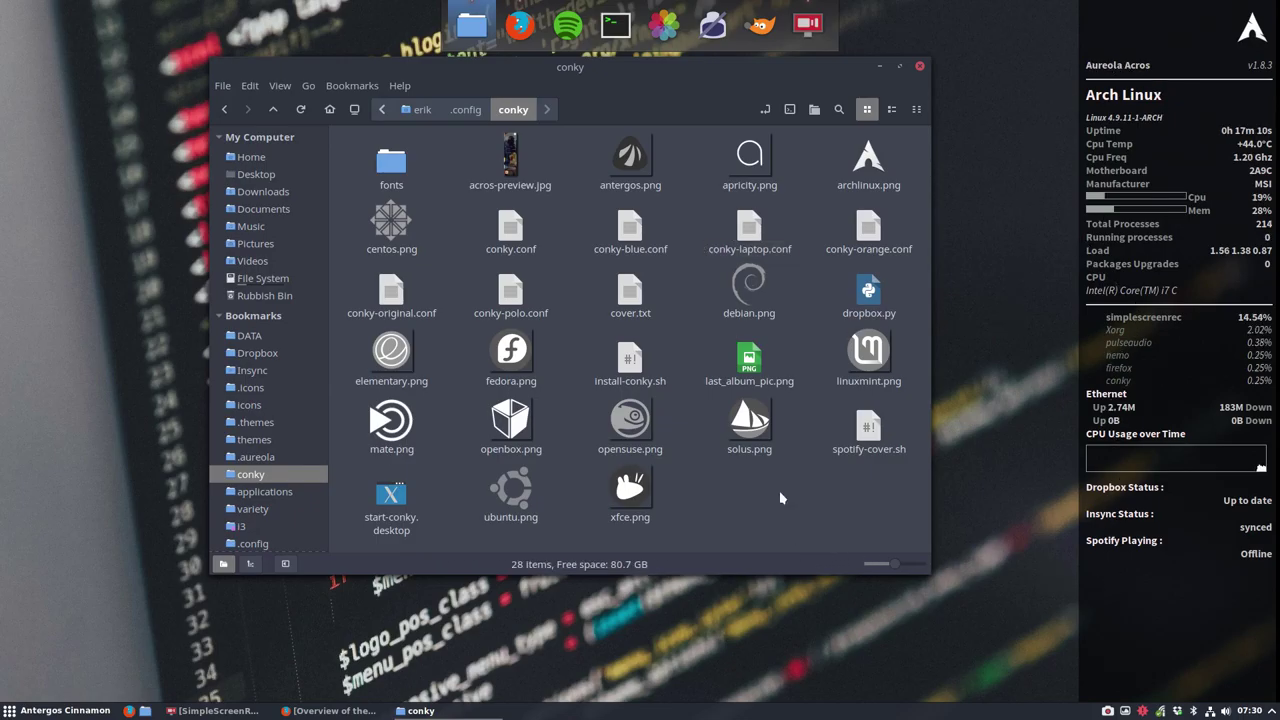
{"action": "left_click", "coordinate": [748, 233]}
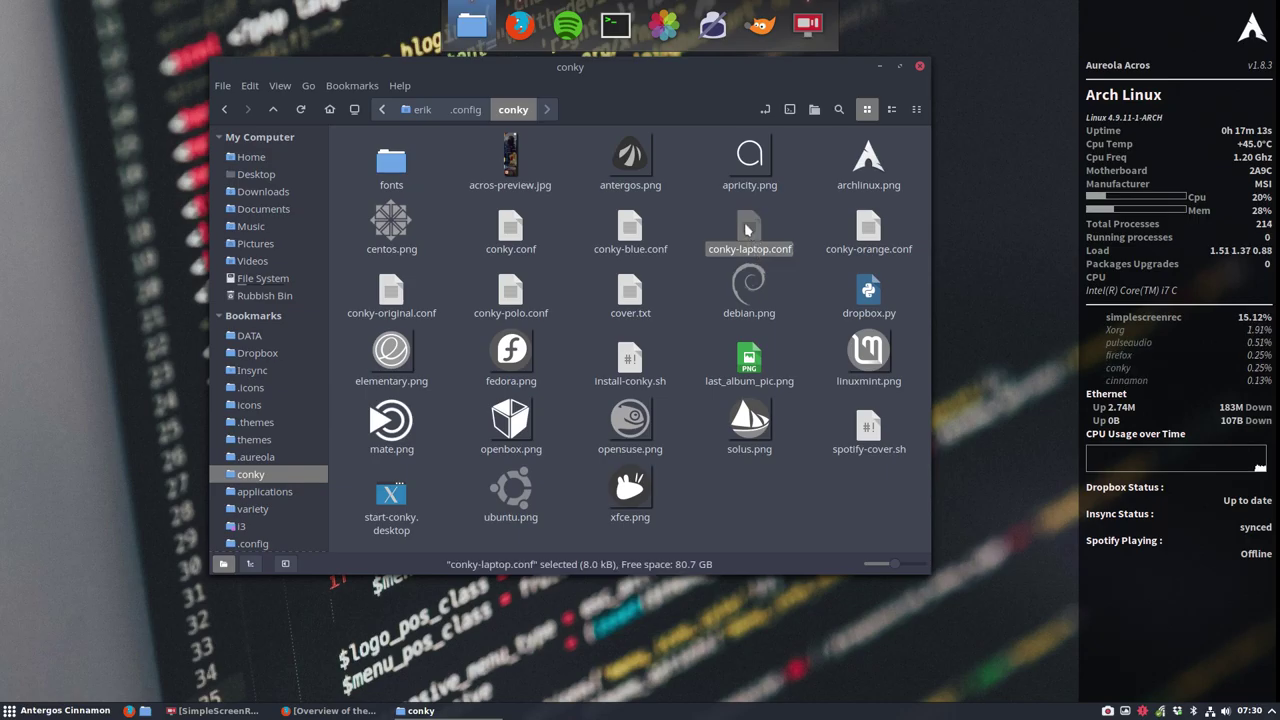
{"action": "left_click", "coordinate": [505, 232]}
{"action": "key", "text": "Right"}
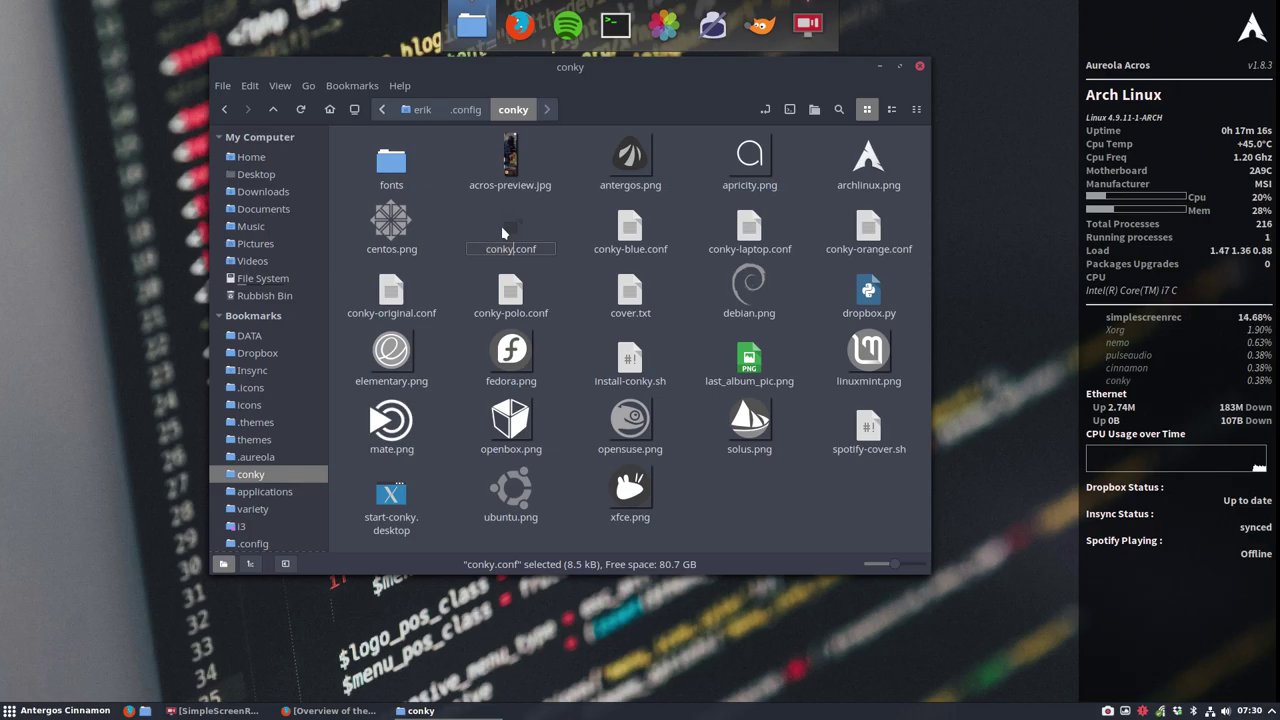
{"action": "type", "text": "-gray"}
{"action": "key", "text": "Return"}
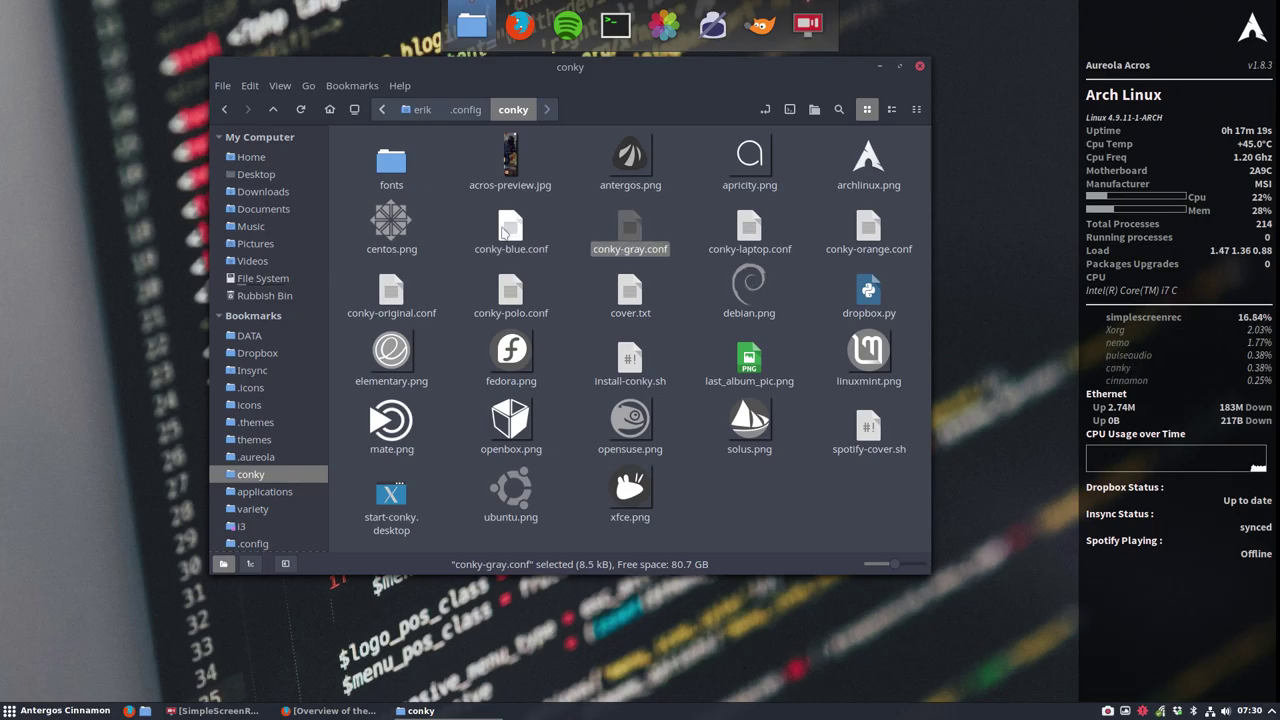
Rename conky-laptop.conf to conky.conf
{"action": "left_click", "coordinate": [749, 230]}
{"action": "key", "text": "Right"}
{"action": "key", "text": "BackSpace"}
{"action": "key", "text": "BackSpace"}
{"action": "key", "text": "BackSpace"}
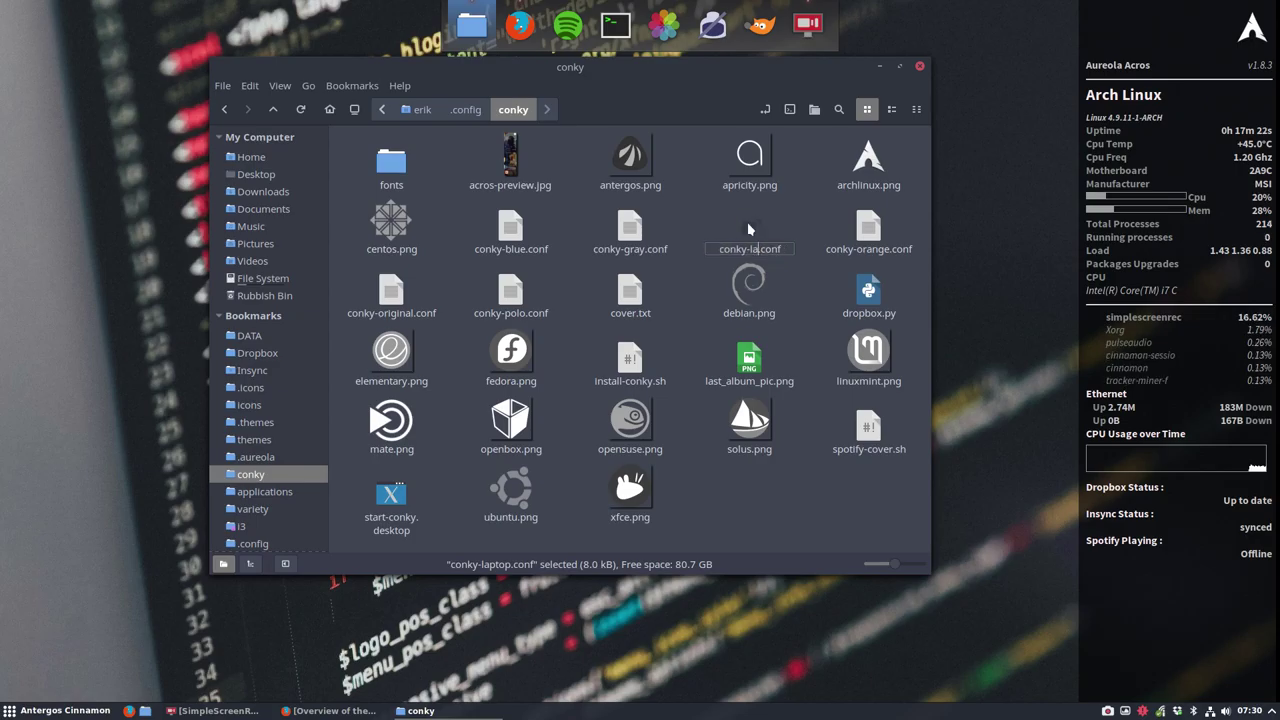
{"action": "key", "text": "BackSpace"}
{"action": "key", "text": "Return"}
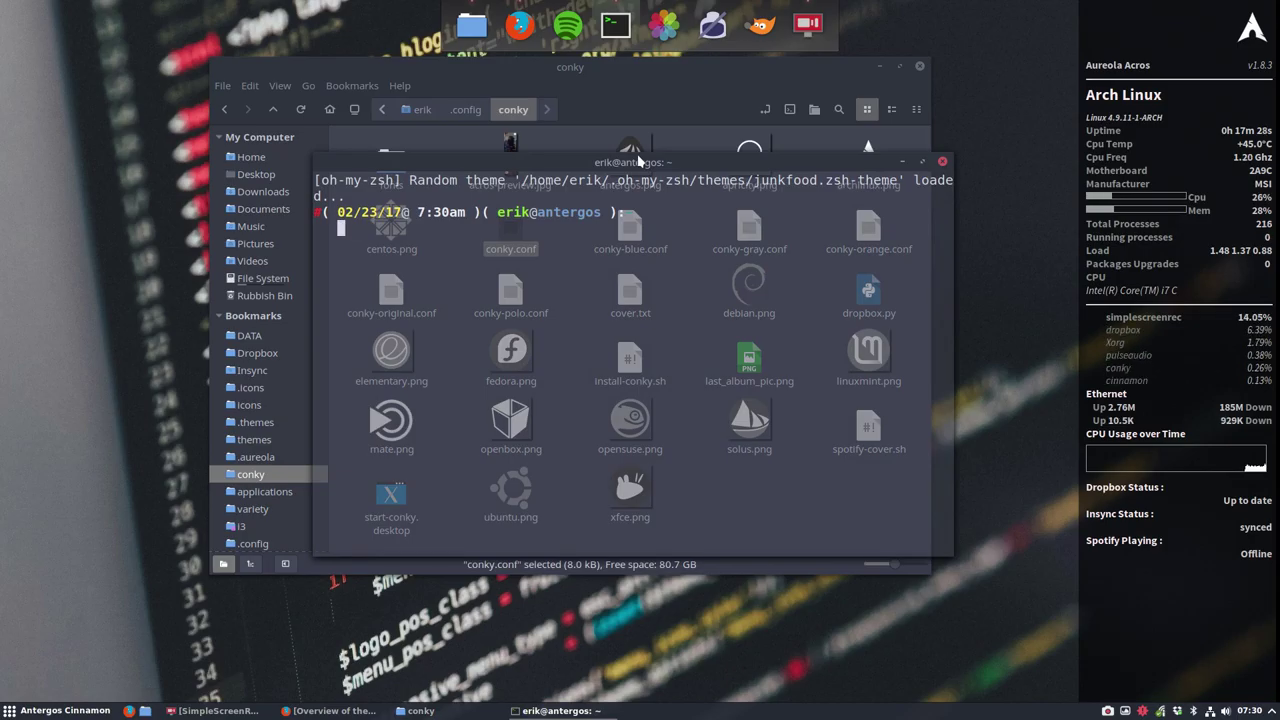
Run killall conky and relaunch conky with the laptop config, then close the terminal
{"action": "type", "text": "killall con"}
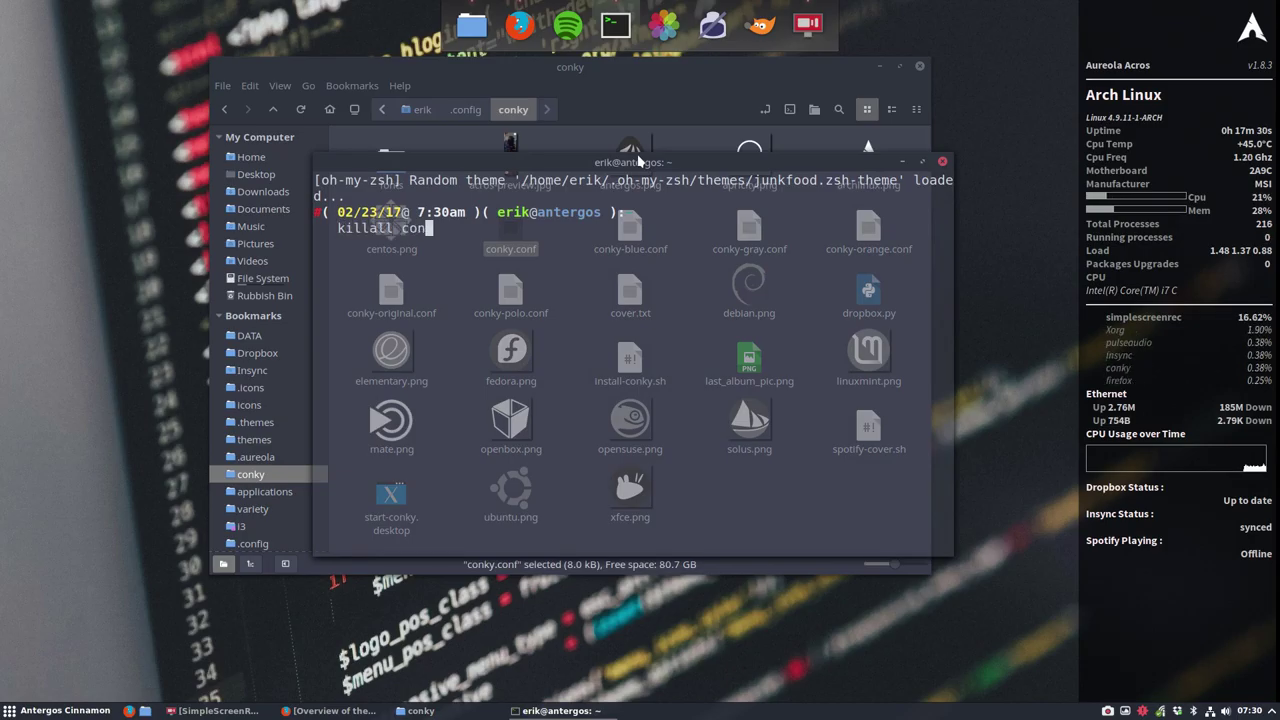
{"action": "type", "text": "ky"}
{"action": "key", "text": "Return"}
{"action": "type", "text": "conky"}
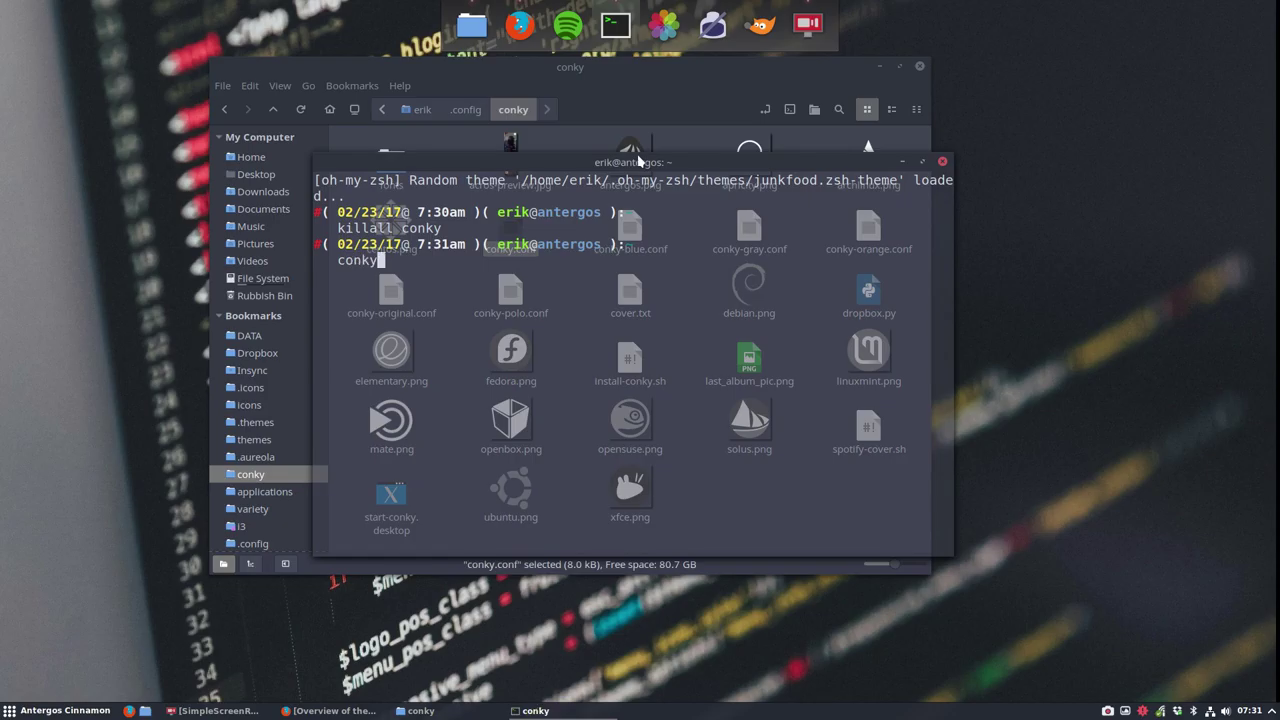
{"action": "key", "text": "Return"}
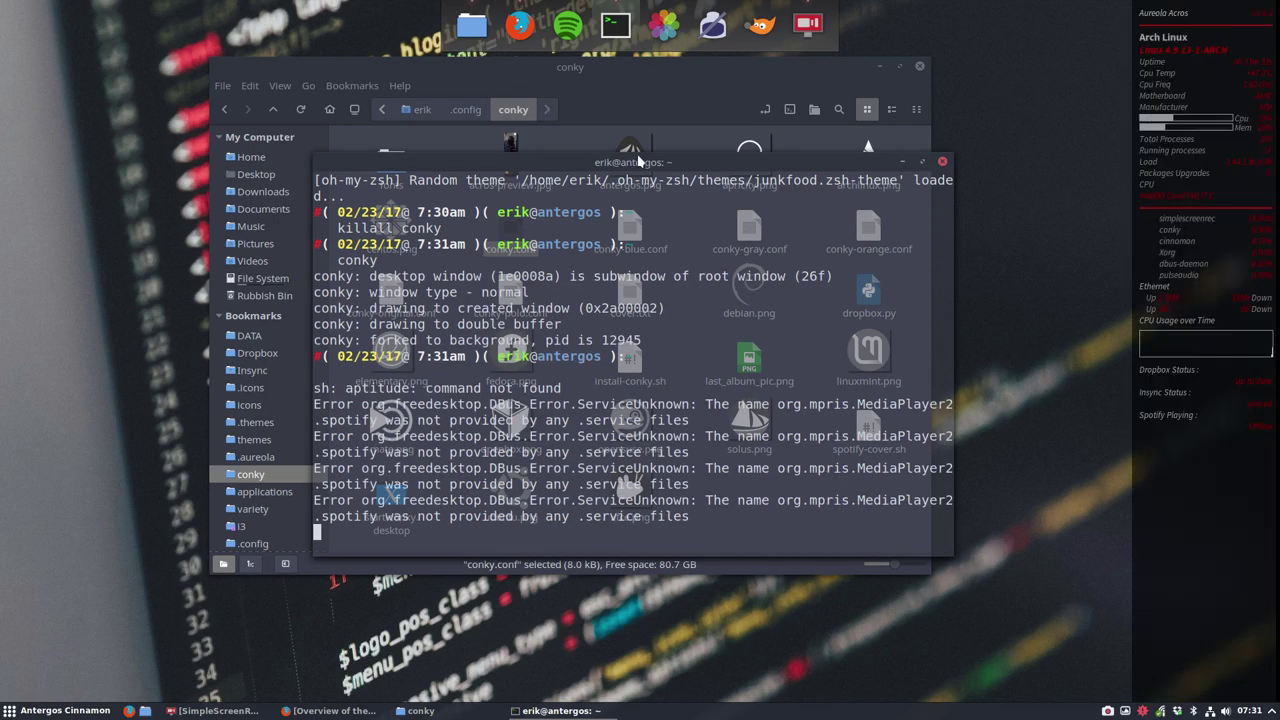
{"action": "left_click", "coordinate": [943, 162]}
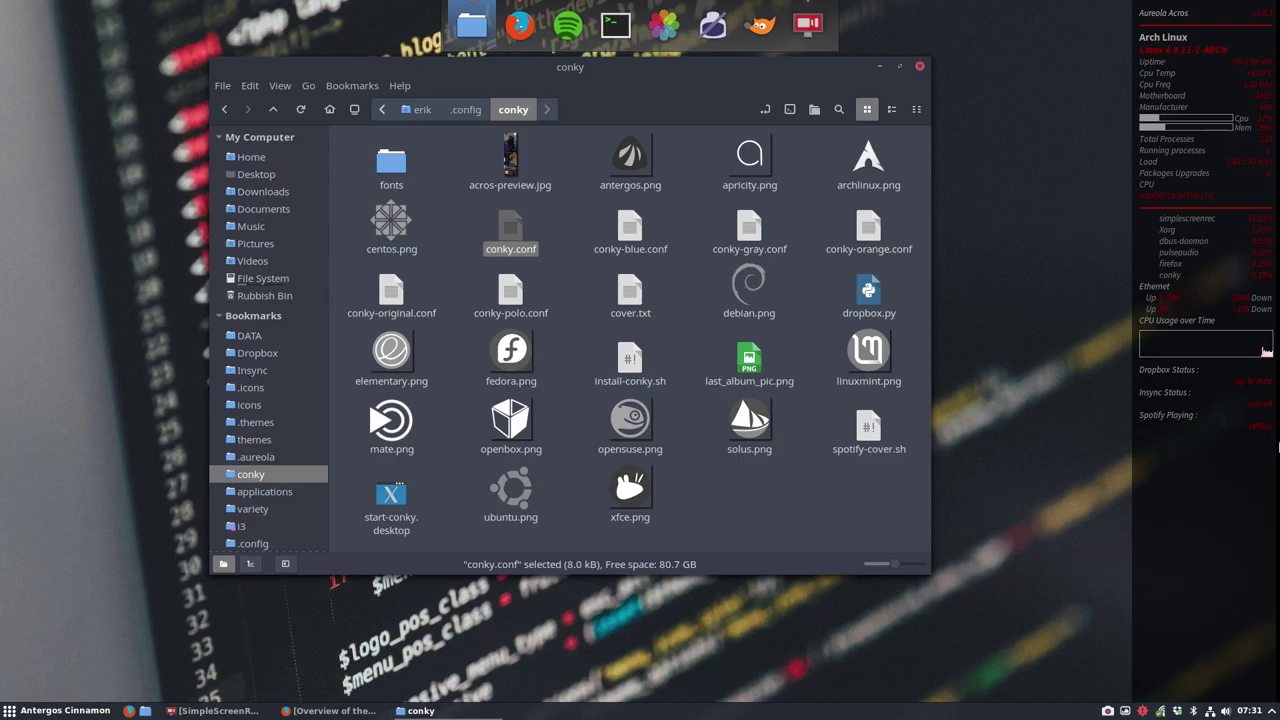
Select the conky-gray, conky-orange and conky-polo configs in the conky folder
{"action": "left_click", "coordinate": [795, 236]}
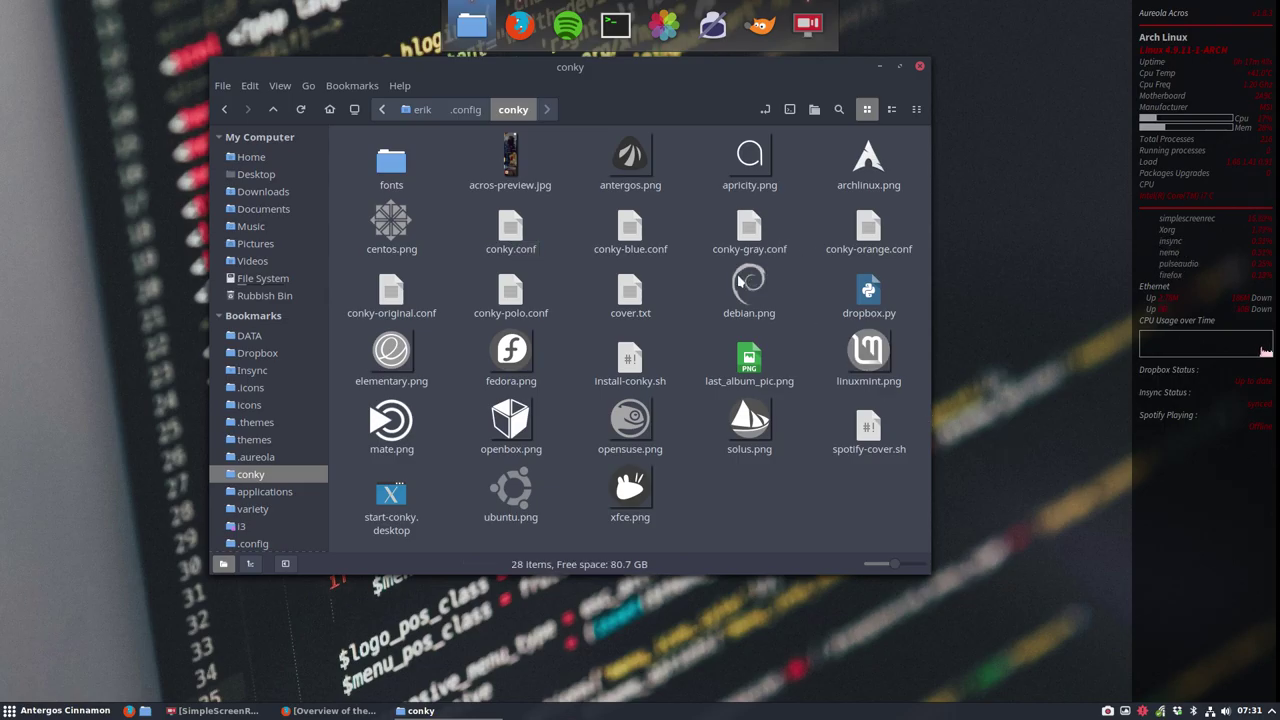
{"action": "left_click", "coordinate": [750, 230]}
{"action": "left_click", "coordinate": [864, 238]}
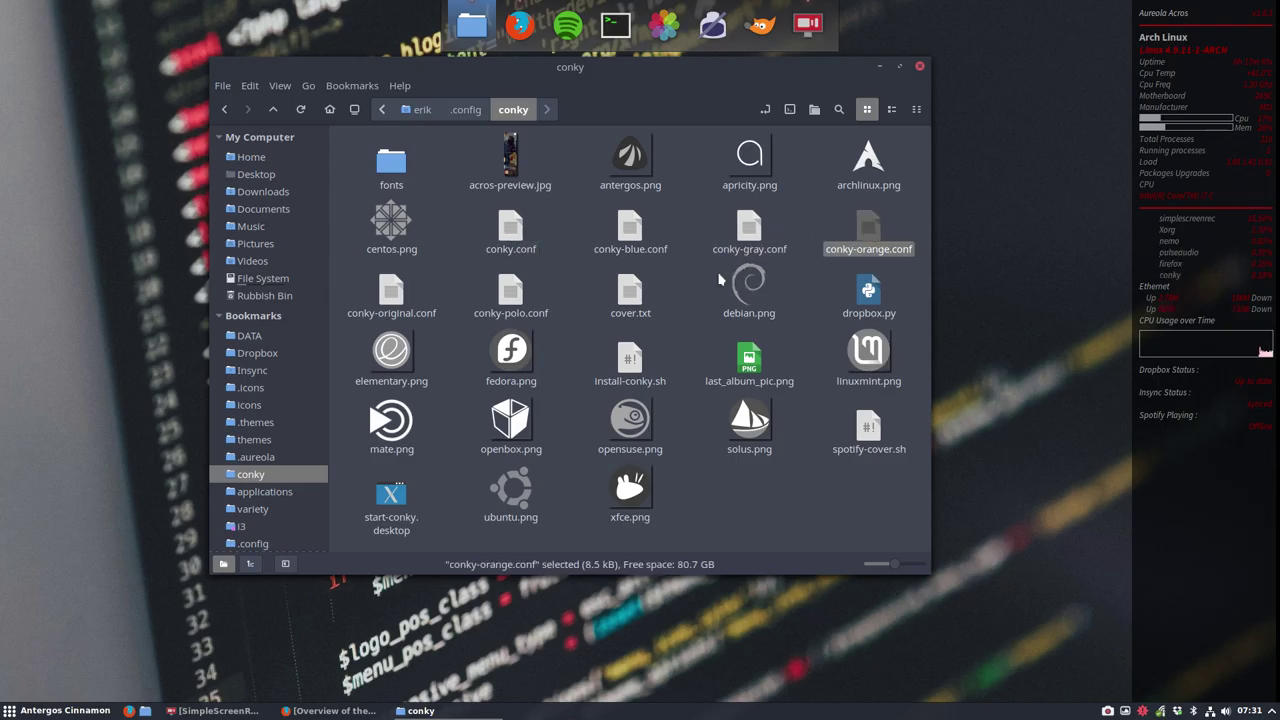
{"action": "left_click", "coordinate": [533, 297]}
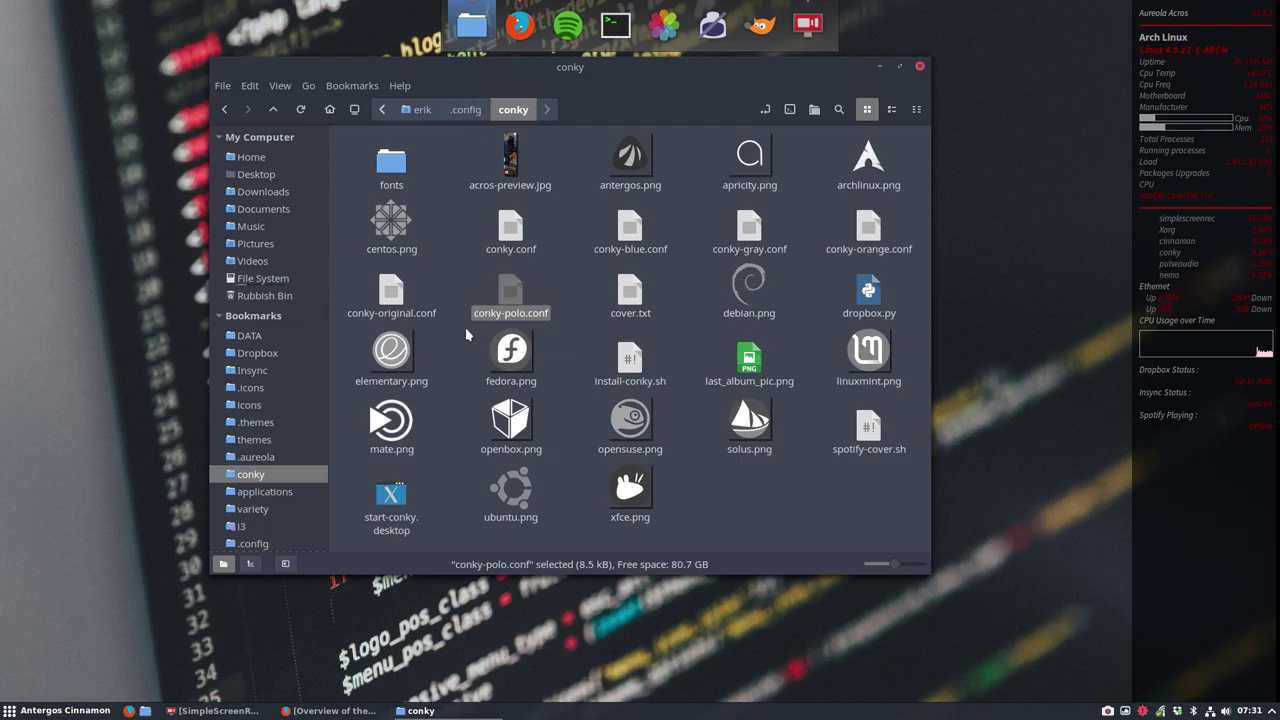
Go to .aureola, look inside skeleton, then open the acros folder
{"action": "left_click", "coordinate": [256, 457]}
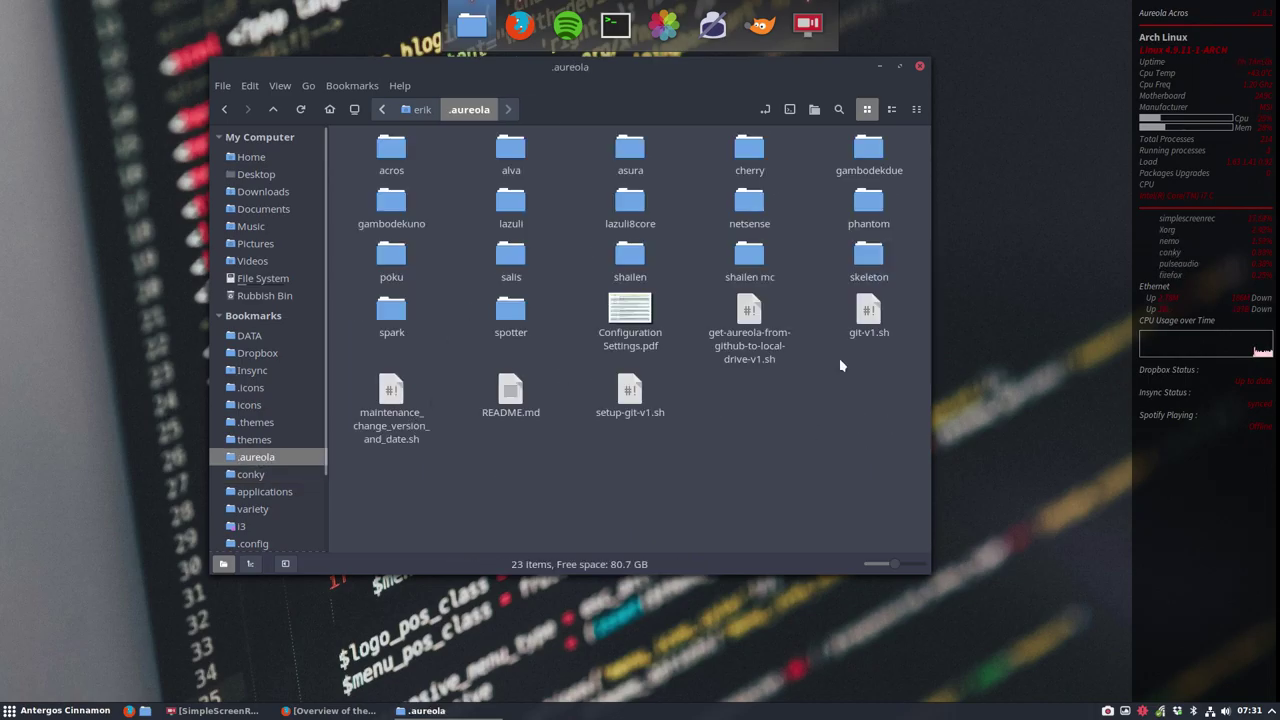
{"action": "double_click", "coordinate": [862, 262]}
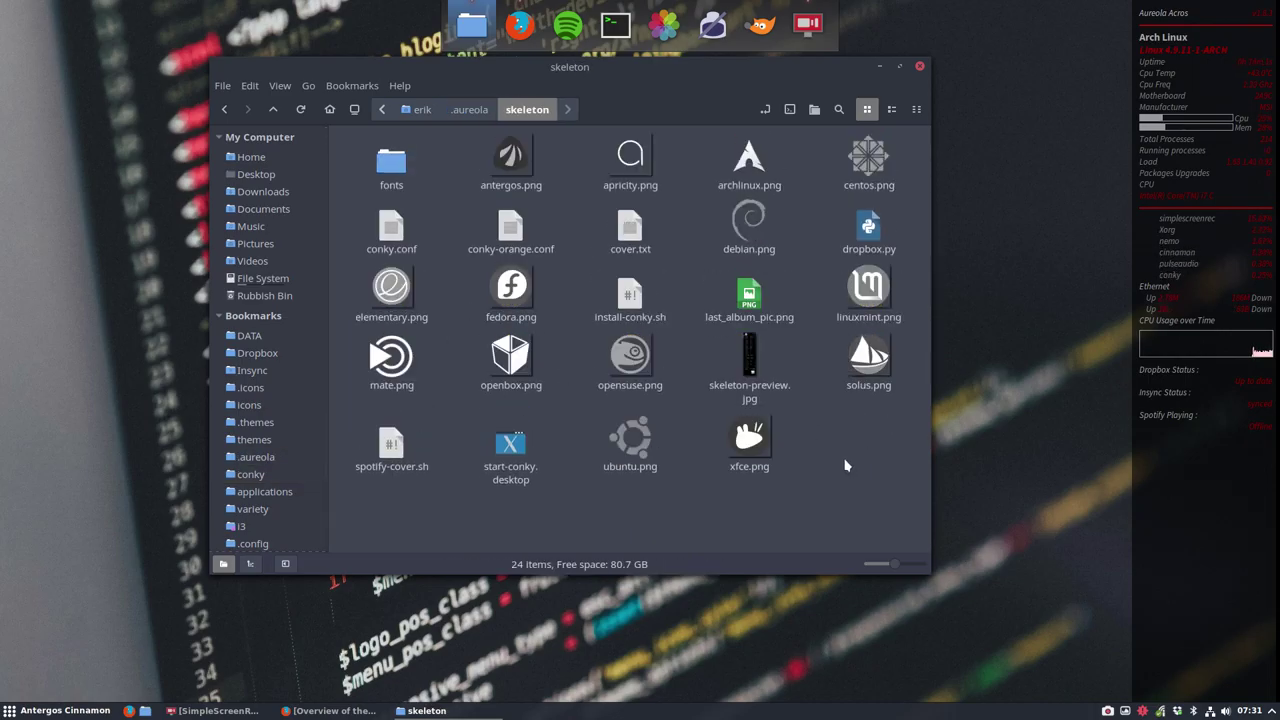
{"action": "left_click", "coordinate": [510, 228]}
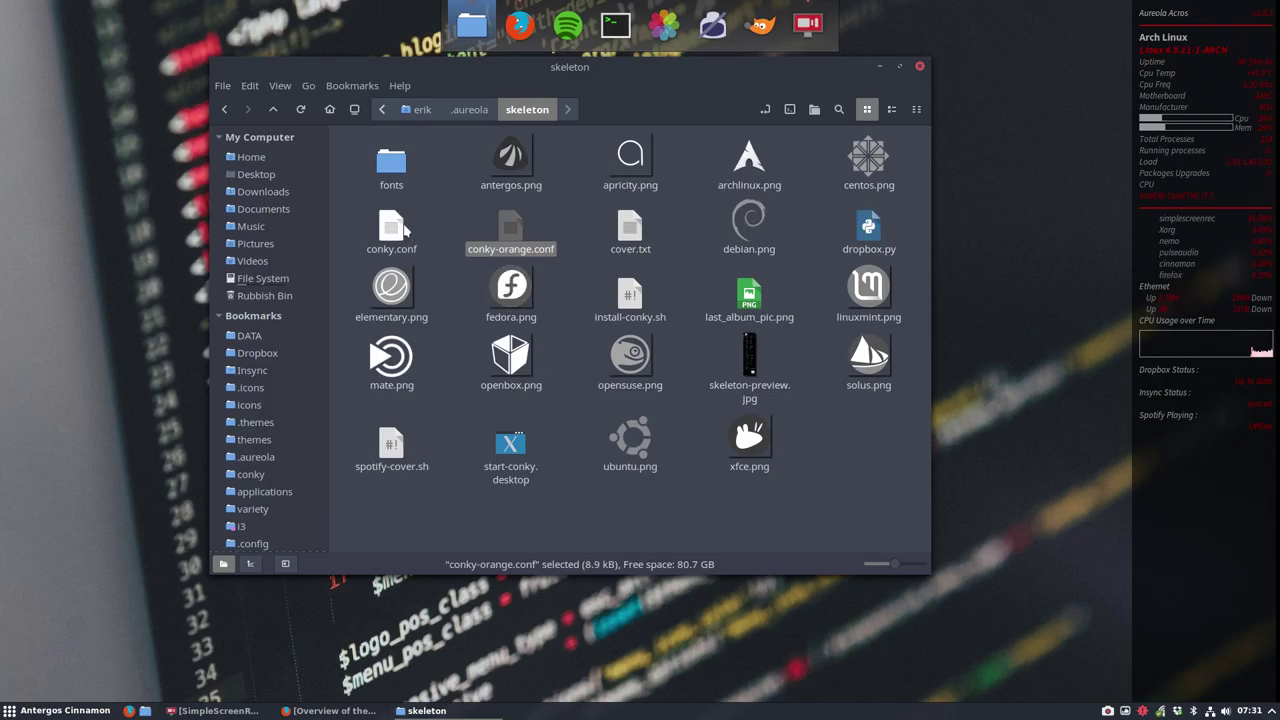
{"action": "left_click", "coordinate": [405, 229]}
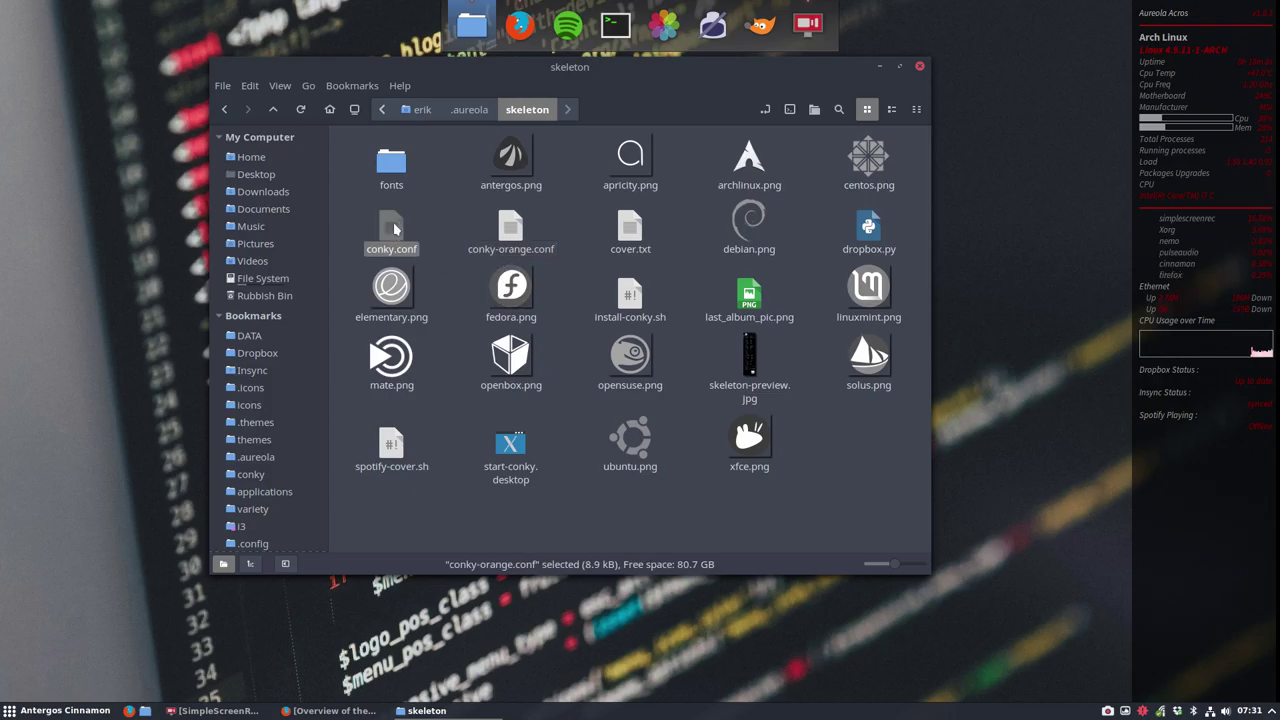
{"action": "left_click", "coordinate": [470, 110]}
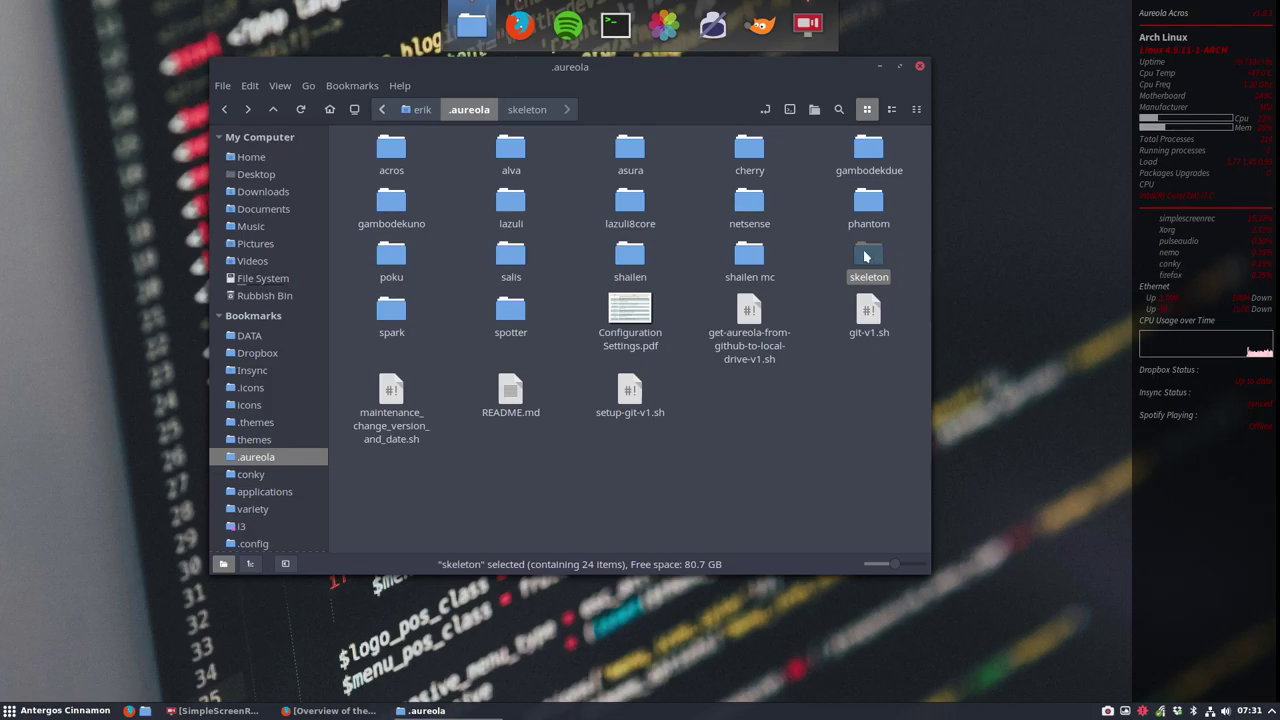
{"action": "left_click", "coordinate": [688, 430]}
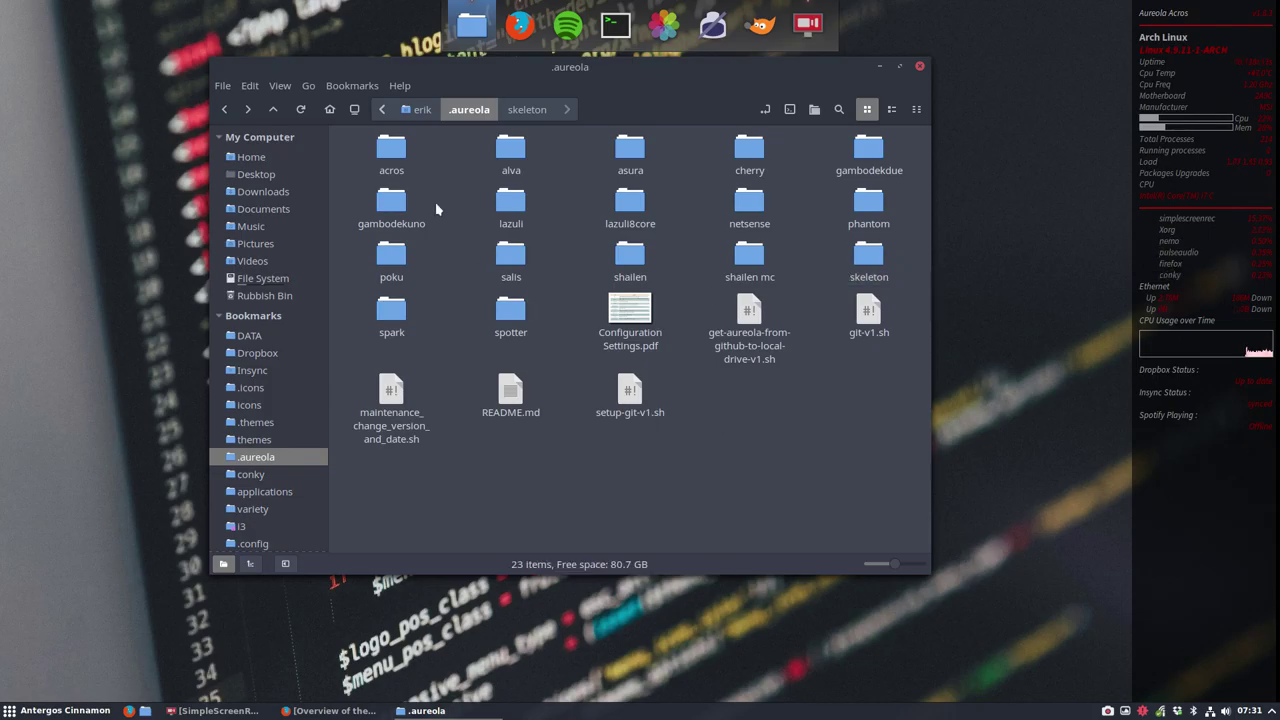
{"action": "double_click", "coordinate": [396, 155]}
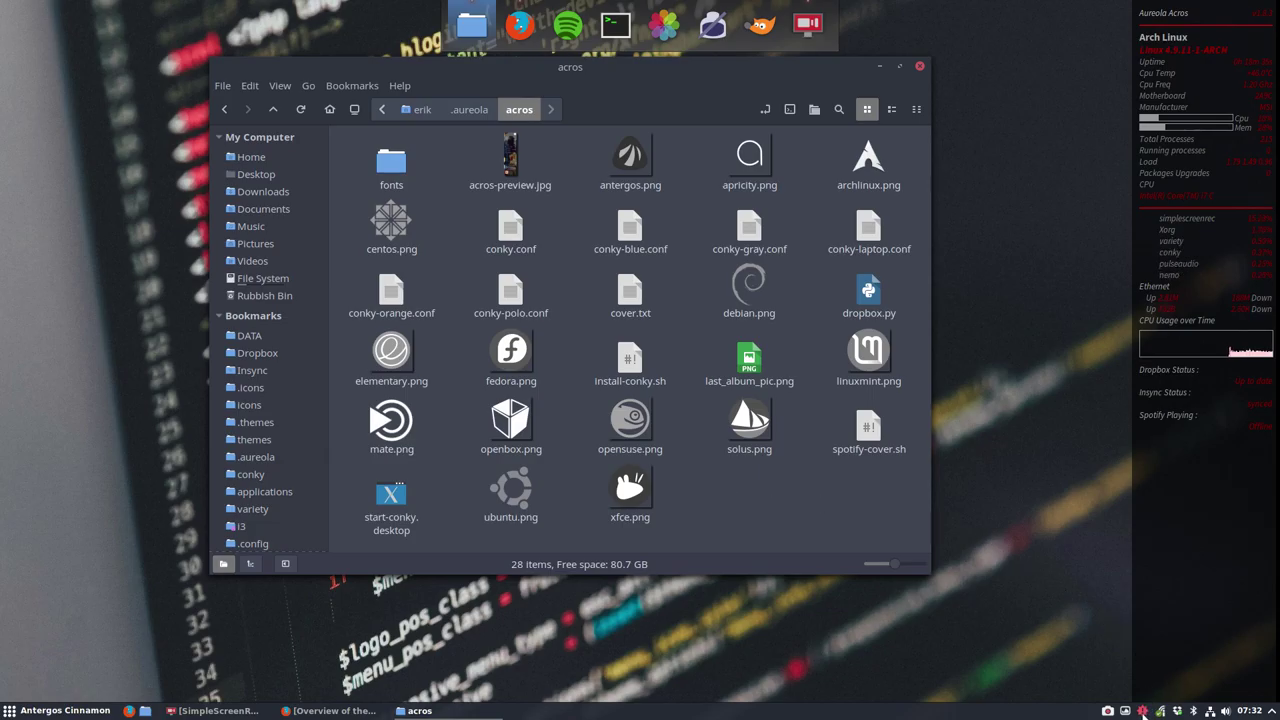
{"action": "right_click", "coordinate": [1108, 712]}
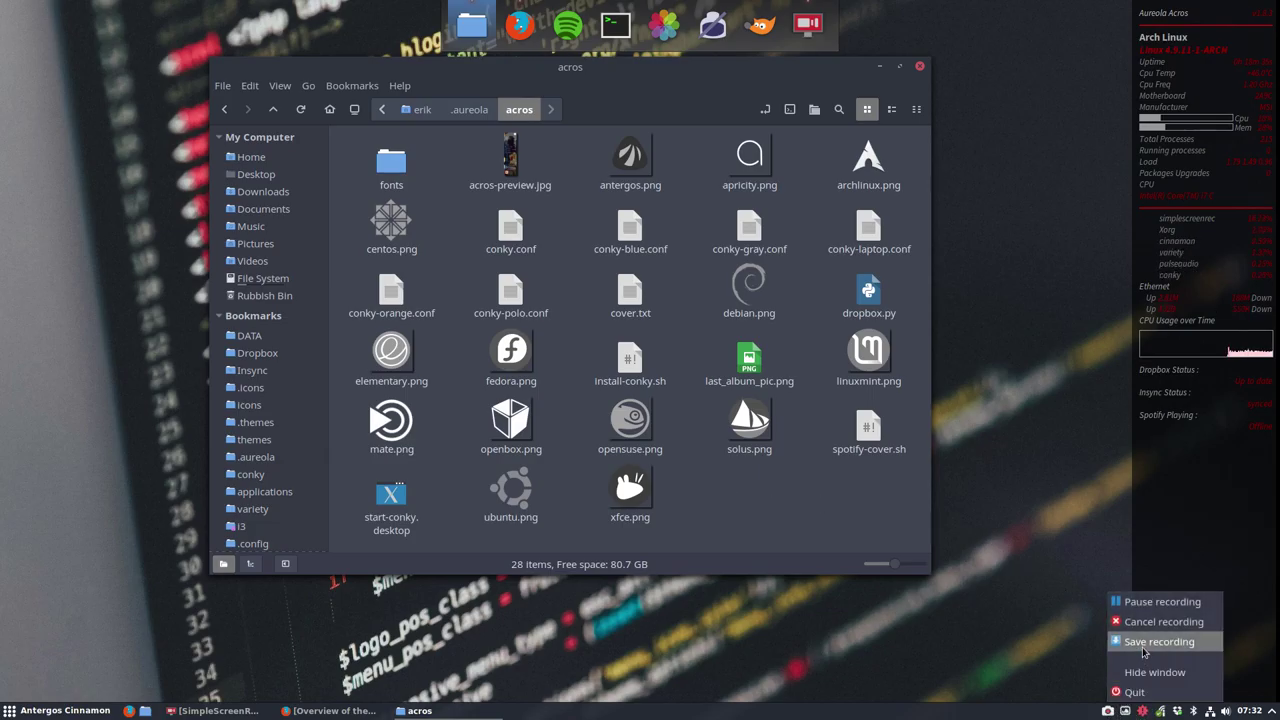